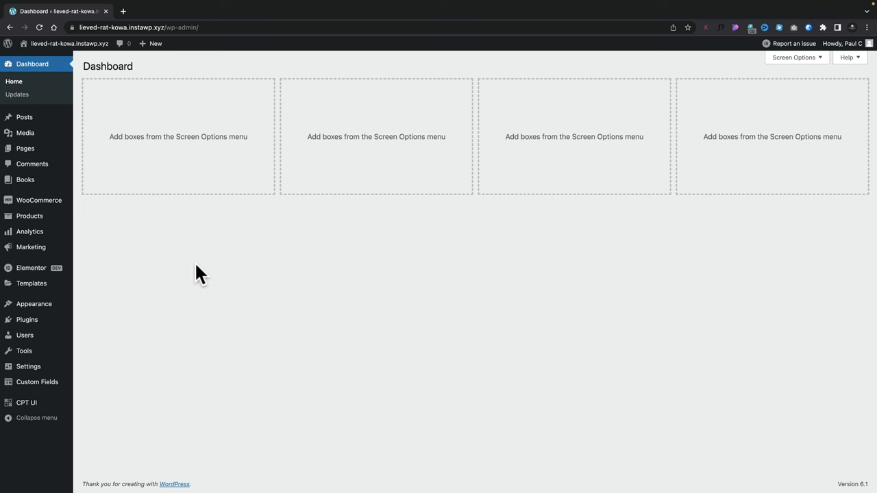
Confirm the Loop experiment is Active in Elementor Settings > Experiments.
left_click(91, 270)
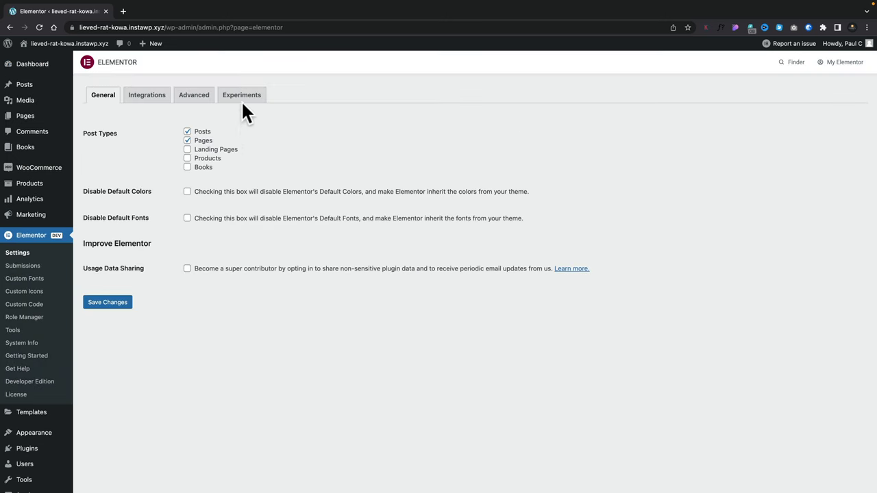
left_click(243, 96)
scroll(314, 373, "down", 5)
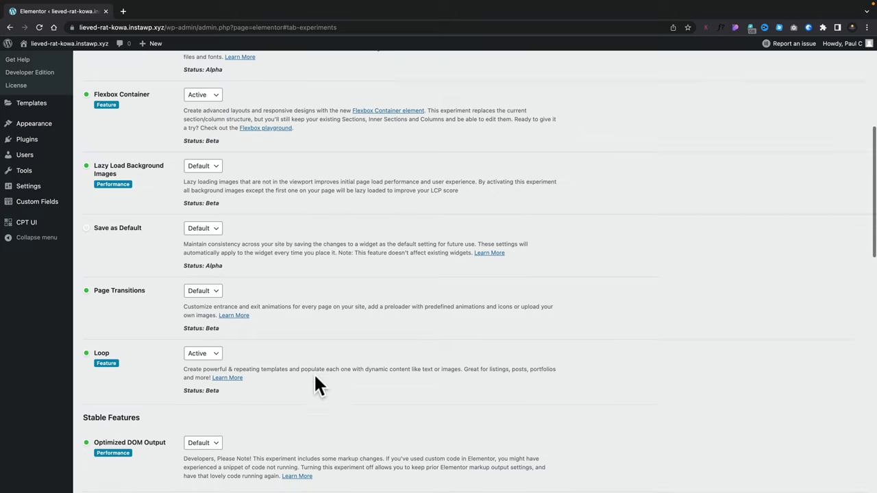
scroll(314, 373, "down", 3)
scroll(314, 372, "up", 2)
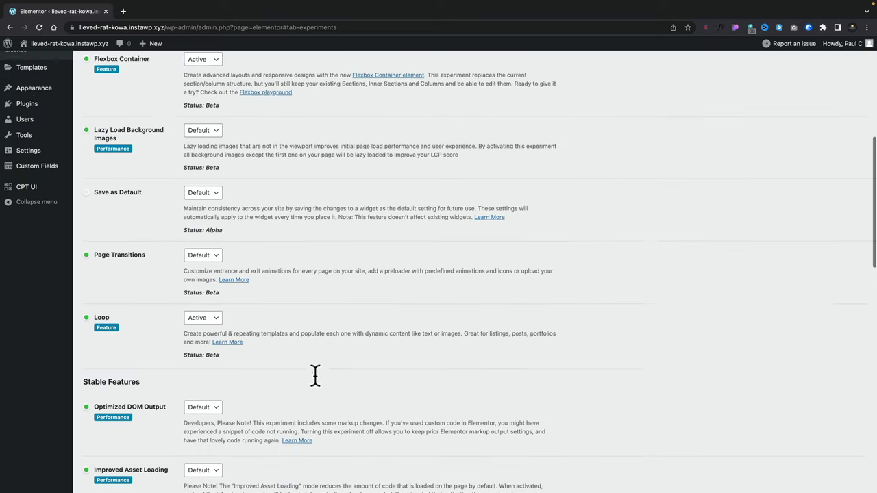
scroll(315, 375, "up", 2)
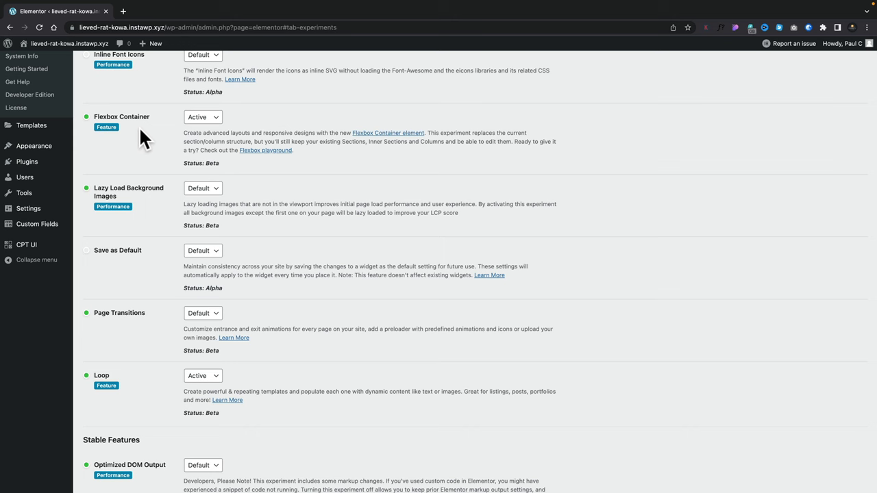
scroll(140, 137, "down", 1)
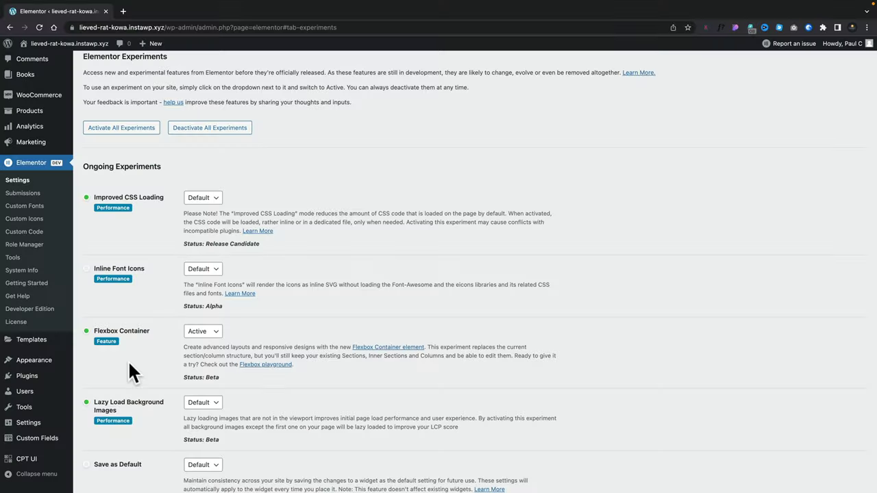
scroll(127, 360, "up", 2)
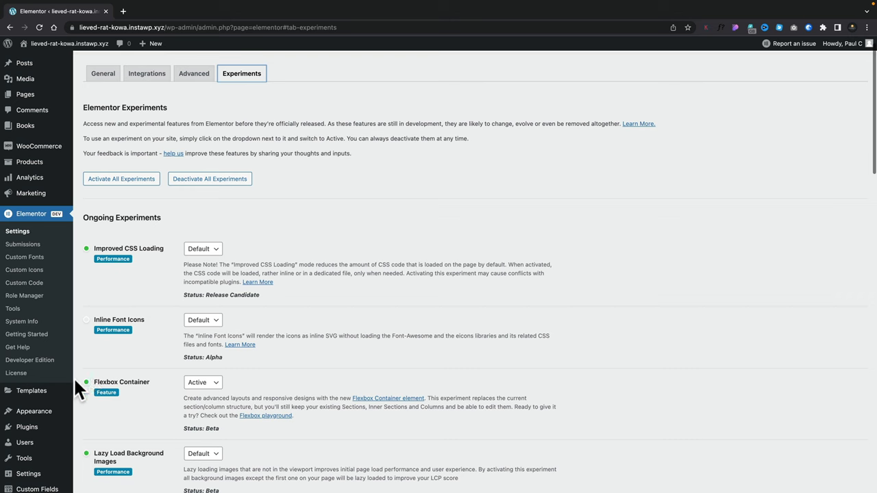
mouse_move(50, 398)
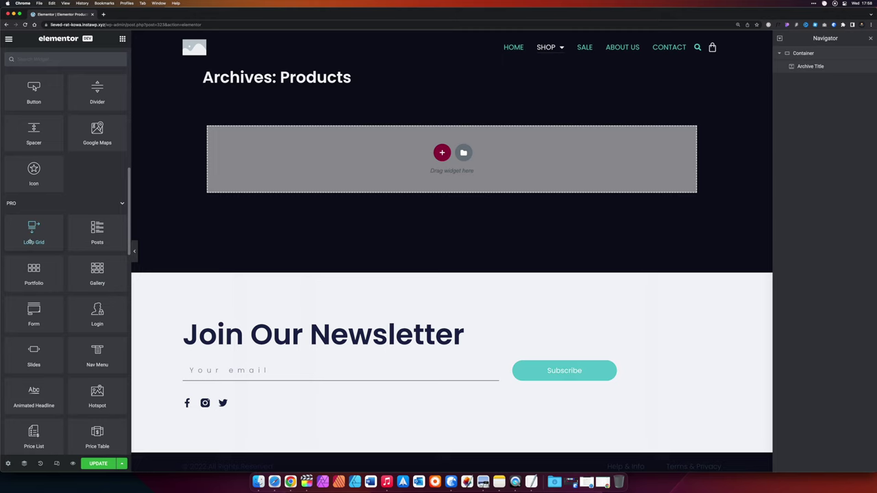
Place a Loop Grid in the products archive container, start a new loop item template, and save.
left_click_drag(33, 229, 286, 168)
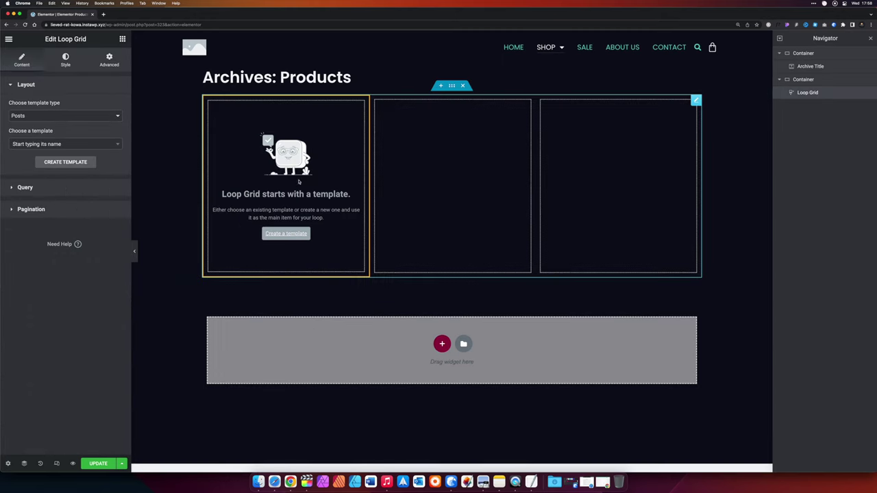
left_click(285, 234)
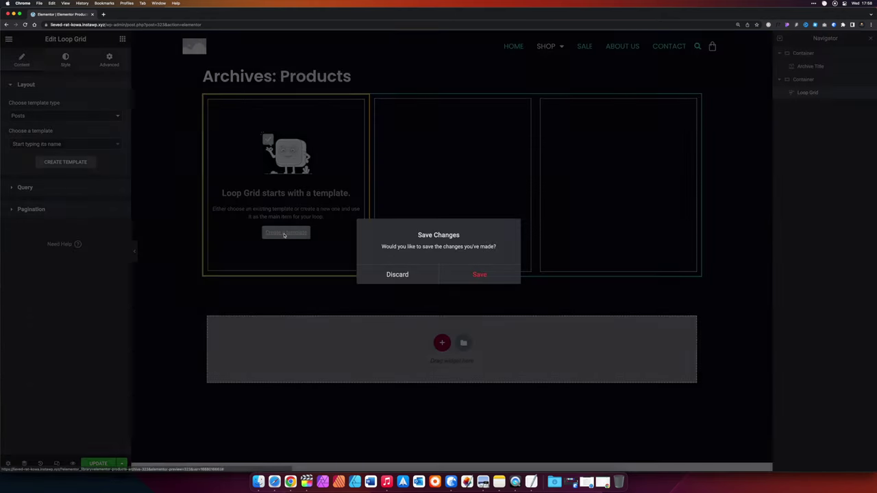
left_click(469, 277)
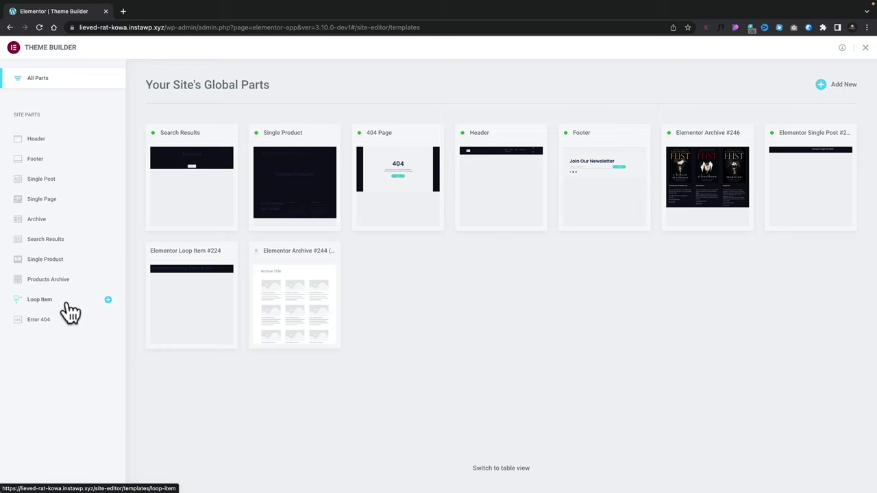
Create a new empty Loop Item template from the Theme Builder sidebar.
left_click(108, 300)
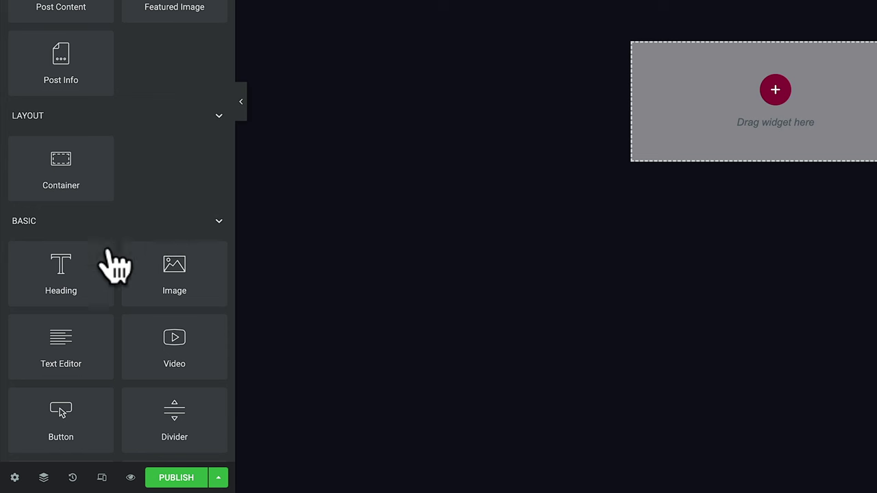
Set the loop item's preview to the Product 'Sweater'.
left_click(15, 477)
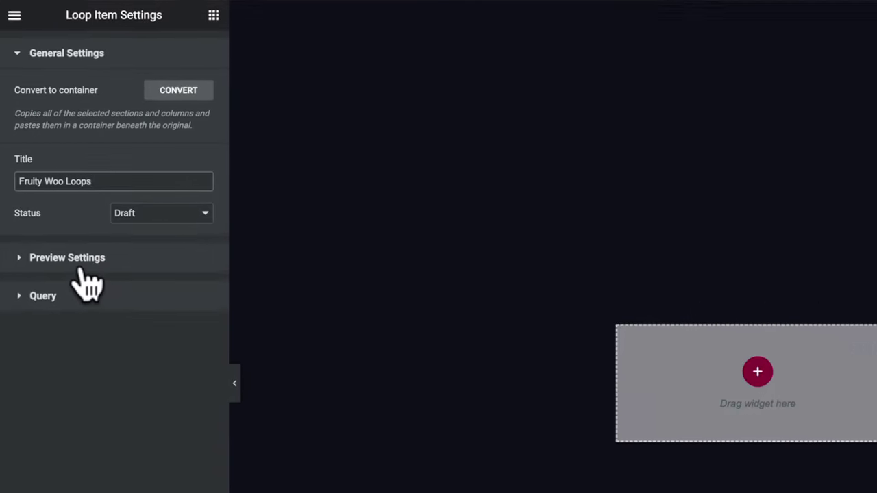
left_click(80, 272)
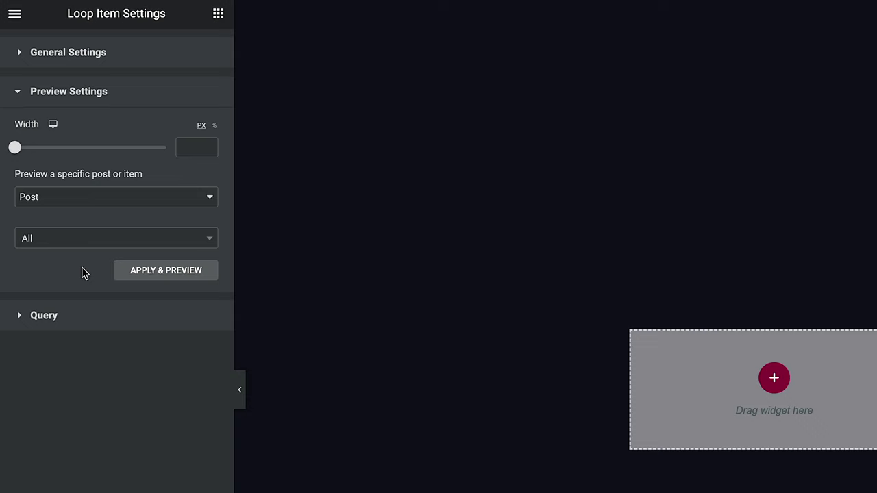
left_click(136, 197)
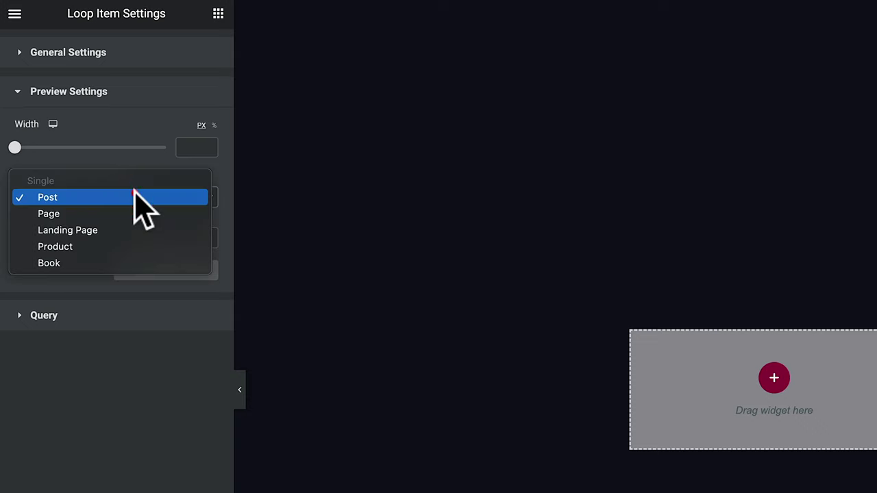
left_click(94, 241)
left_click(86, 240)
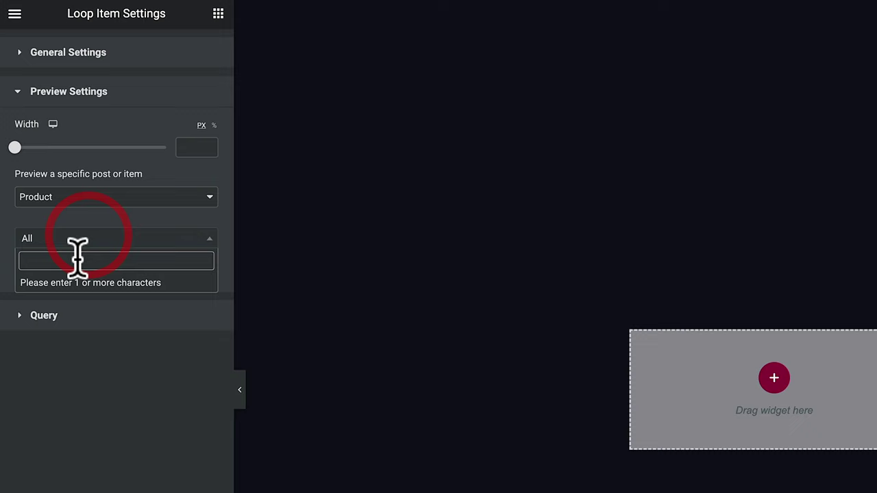
type("sw")
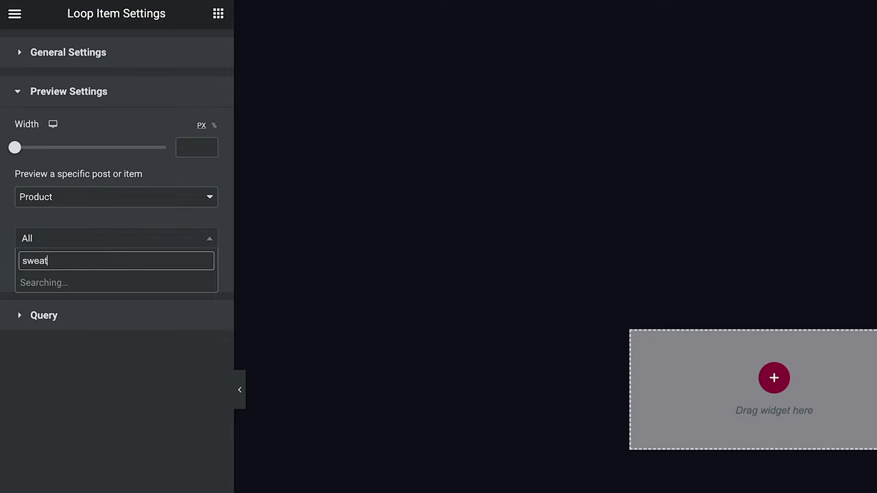
type("eat")
left_click(72, 281)
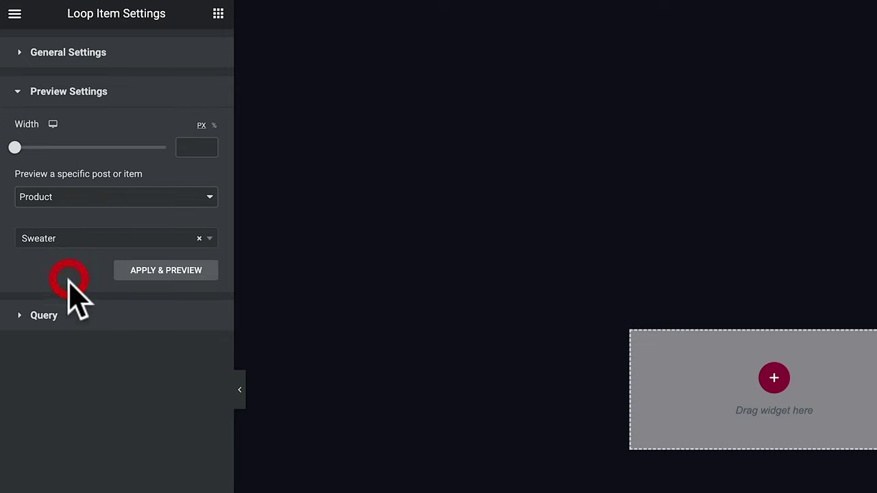
Set the loop item's query source type to Products and apply it.
left_click(67, 314)
left_click(162, 171)
left_click(161, 185)
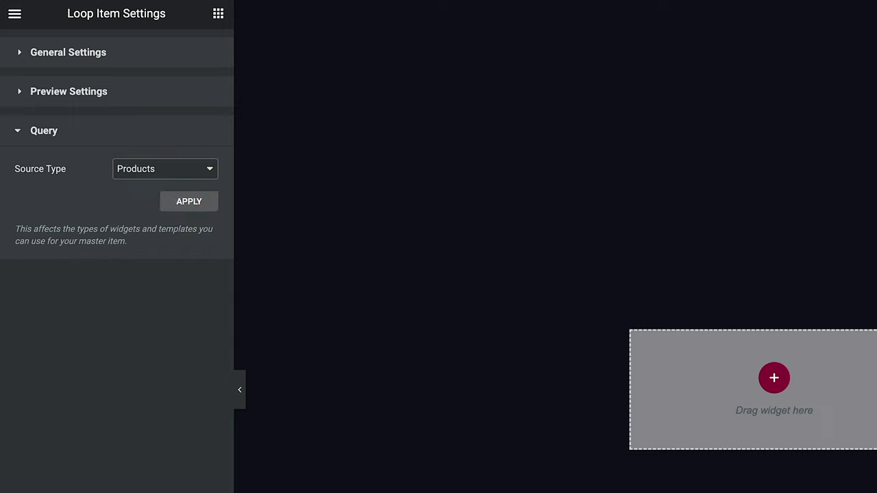
left_click(183, 203)
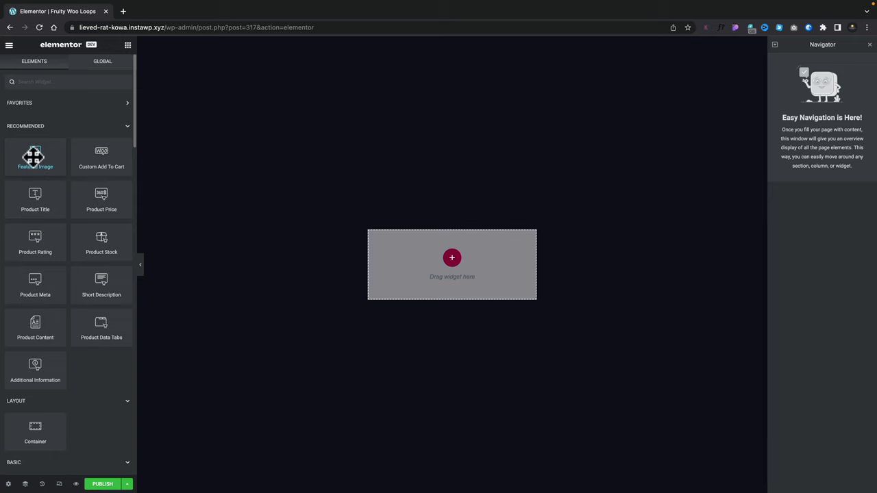
Add a Featured Image widget linked by Custom URL to the dynamic Post URL.
left_click_drag(32, 150, 413, 264)
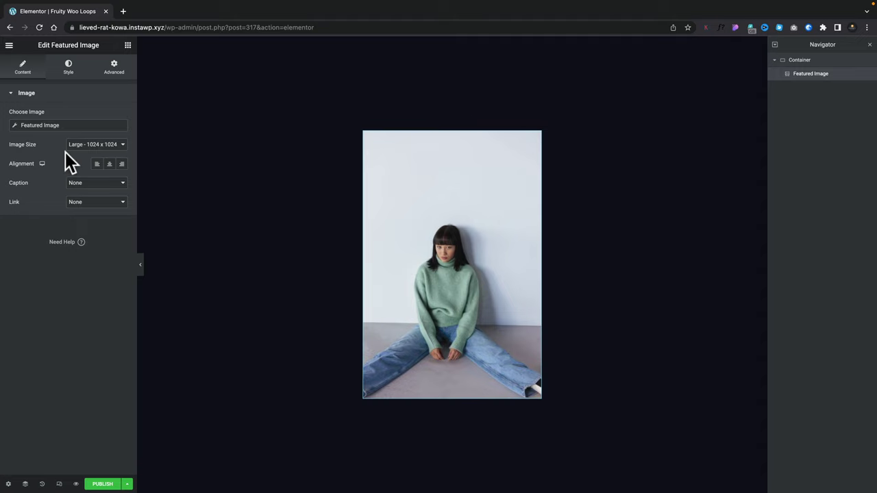
left_click(97, 204)
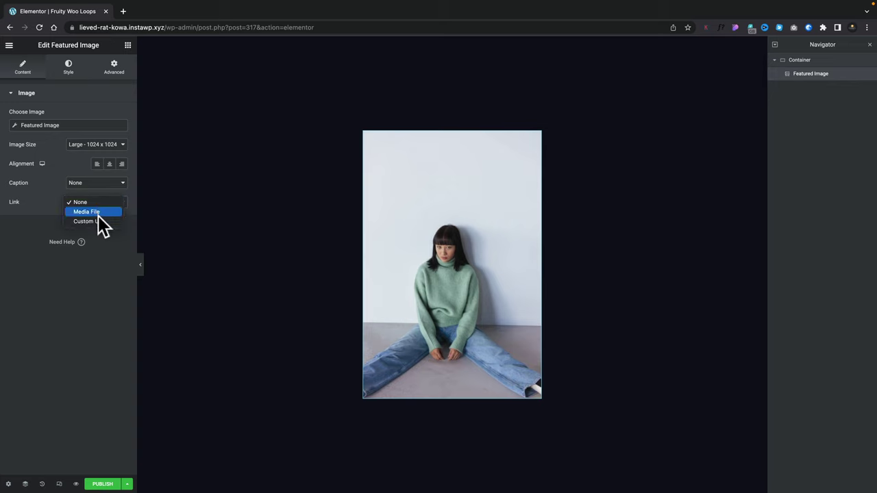
left_click(99, 219)
left_click(121, 221)
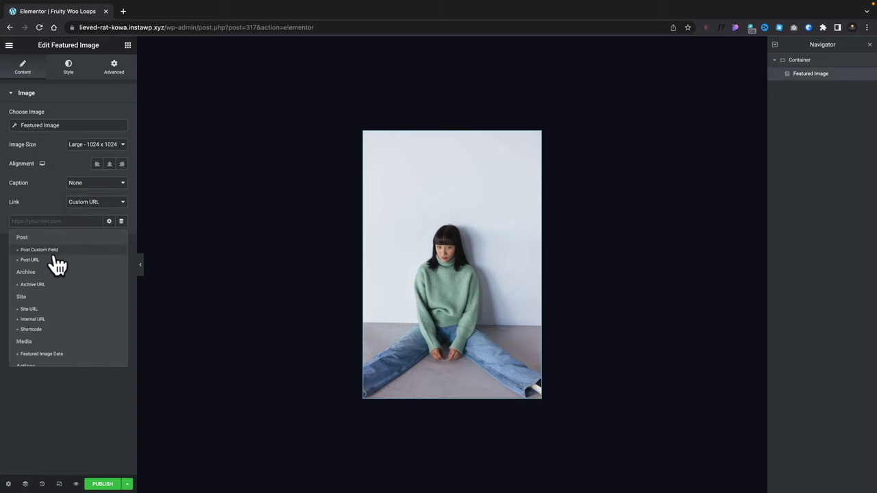
left_click(41, 261)
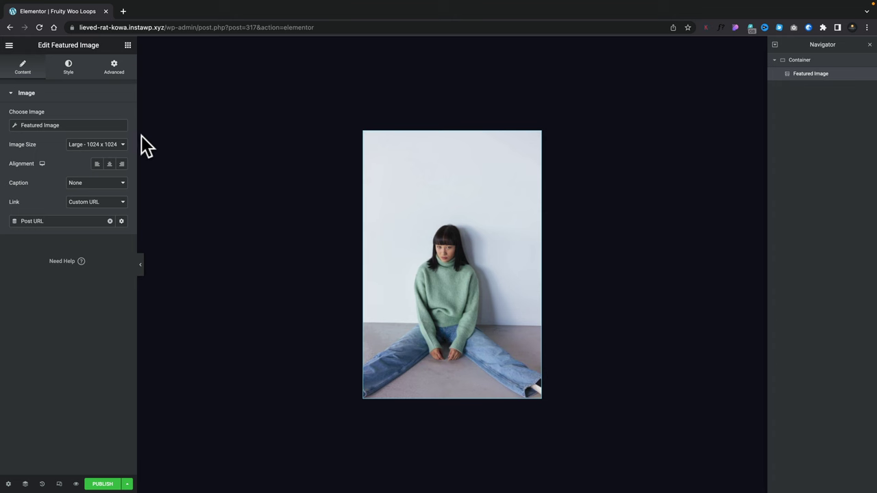
left_click(128, 45)
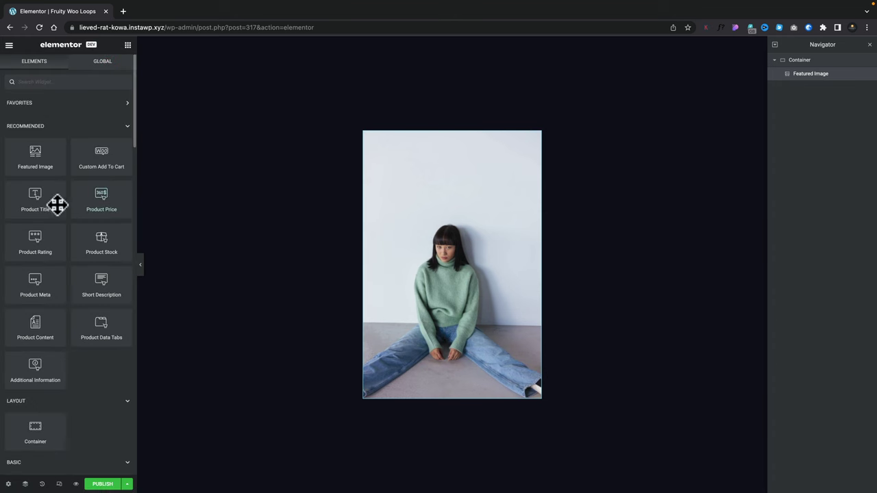
Add a Product Title widget below the image as an H3.
left_click_drag(32, 197, 462, 397)
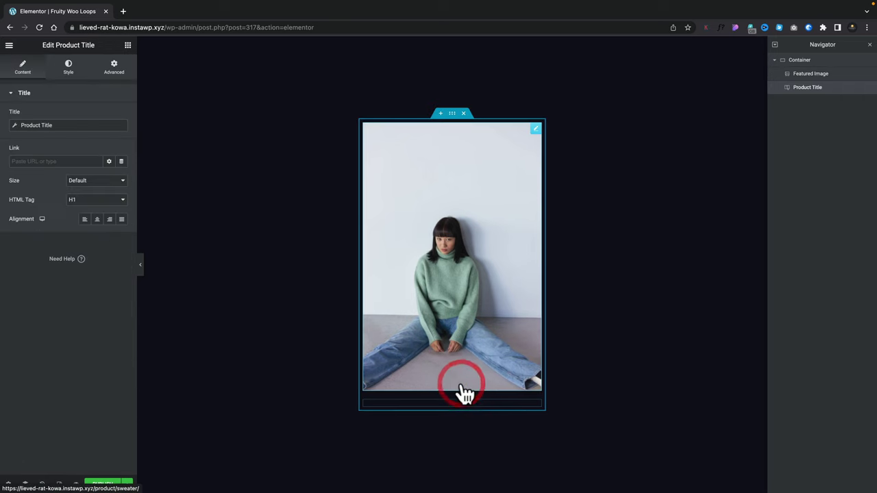
left_click(107, 205)
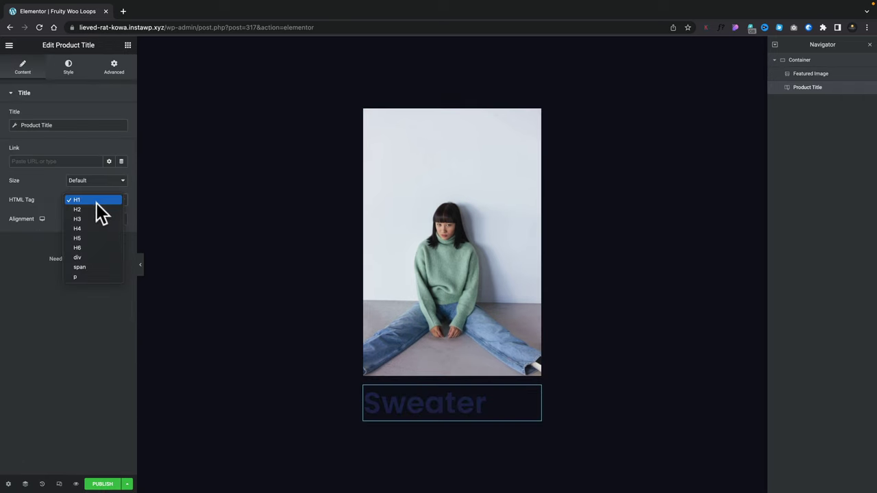
left_click(89, 216)
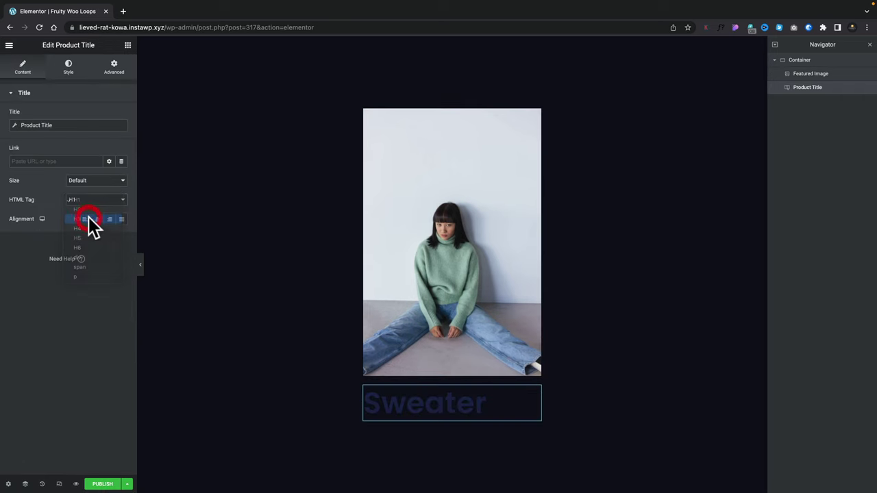
Style the Sweater title with white global colour and the Box Title global font.
left_click(68, 71)
left_click(109, 116)
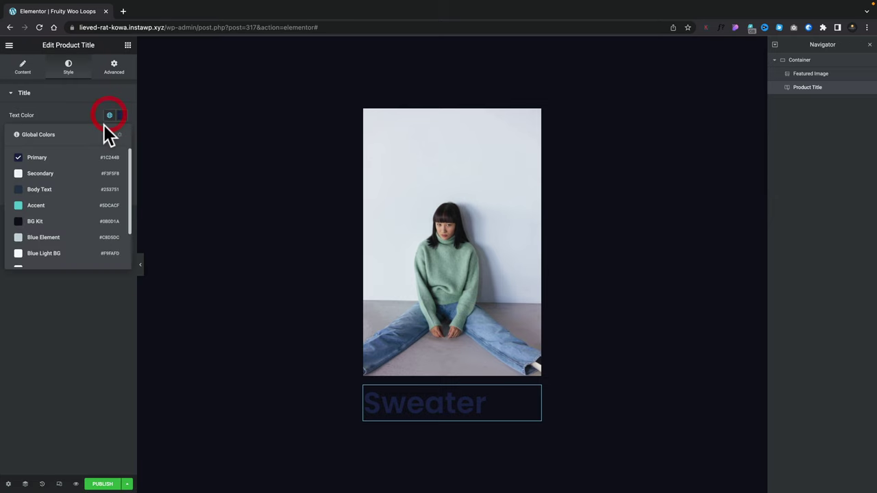
left_click(55, 173)
left_click(109, 135)
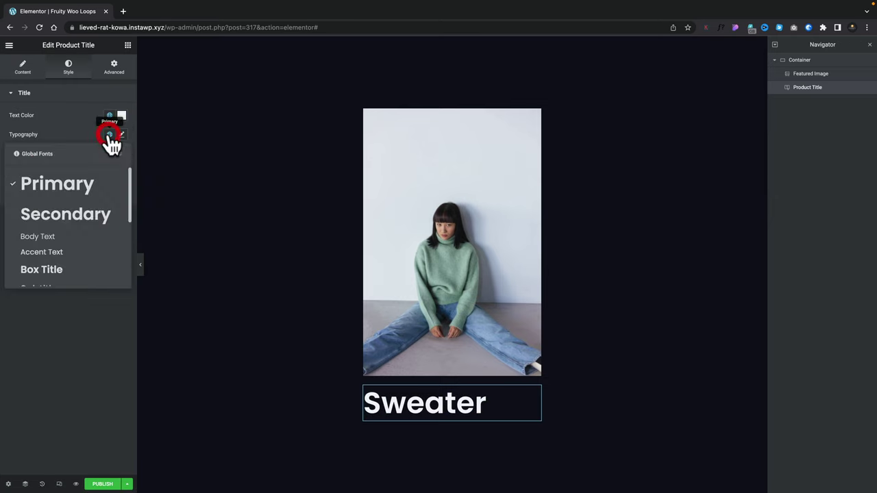
left_click(54, 269)
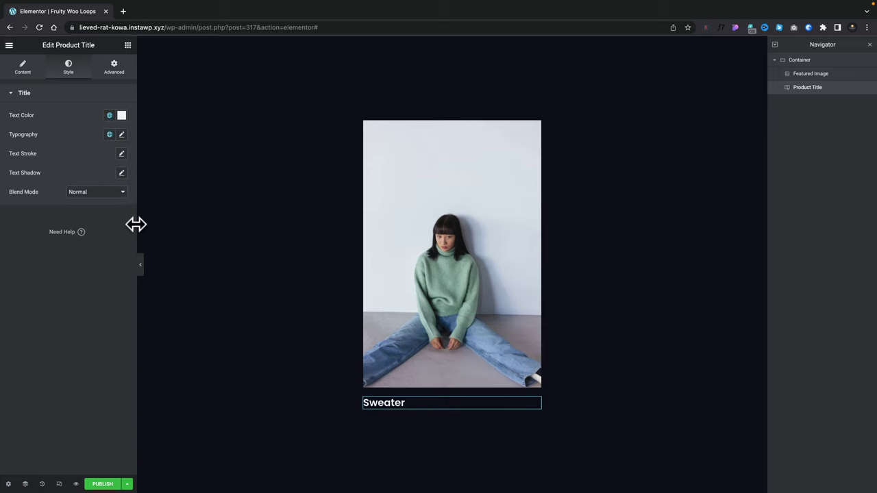
left_click(127, 46)
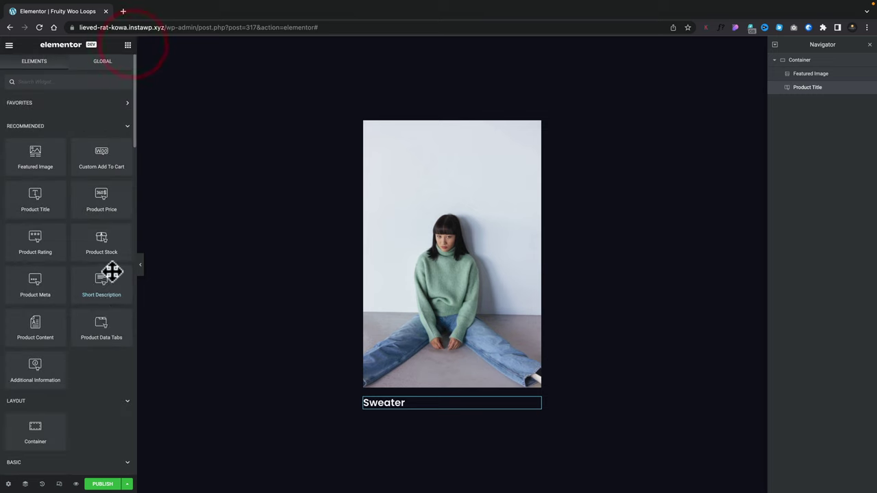
Add a Product Price below the title with the Secondary colour and Accent Text font.
left_click_drag(96, 195, 433, 408)
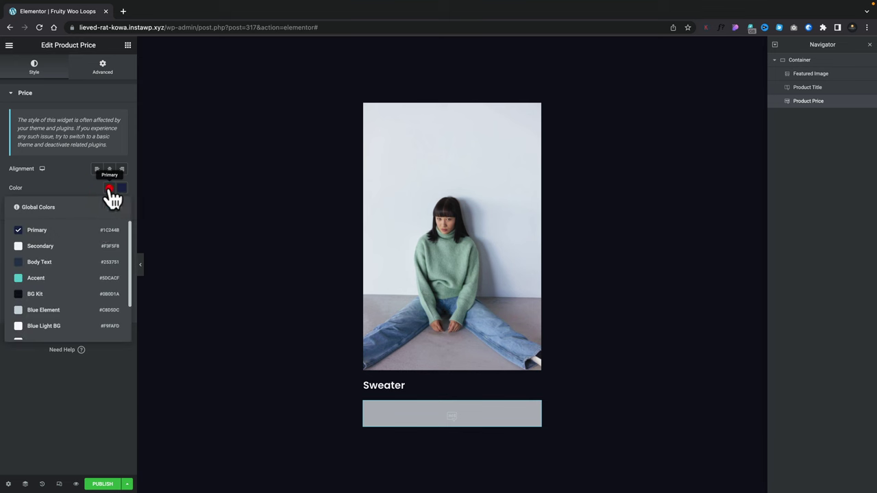
left_click(55, 247)
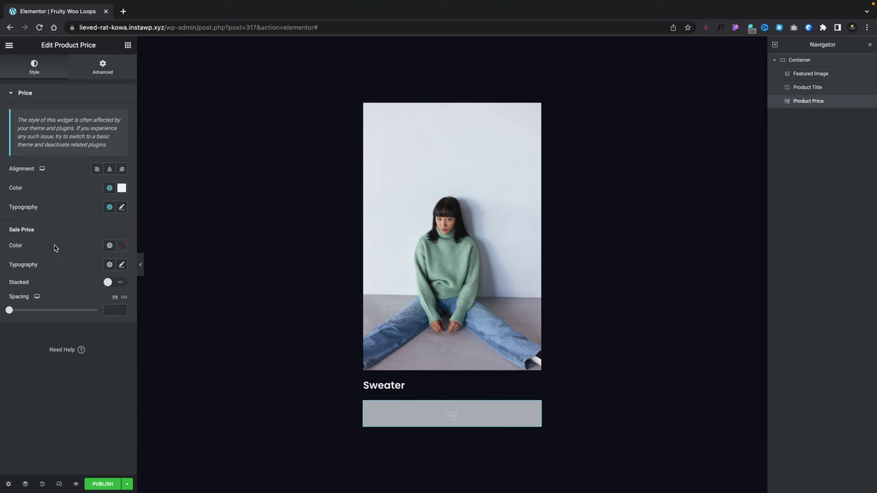
left_click(109, 207)
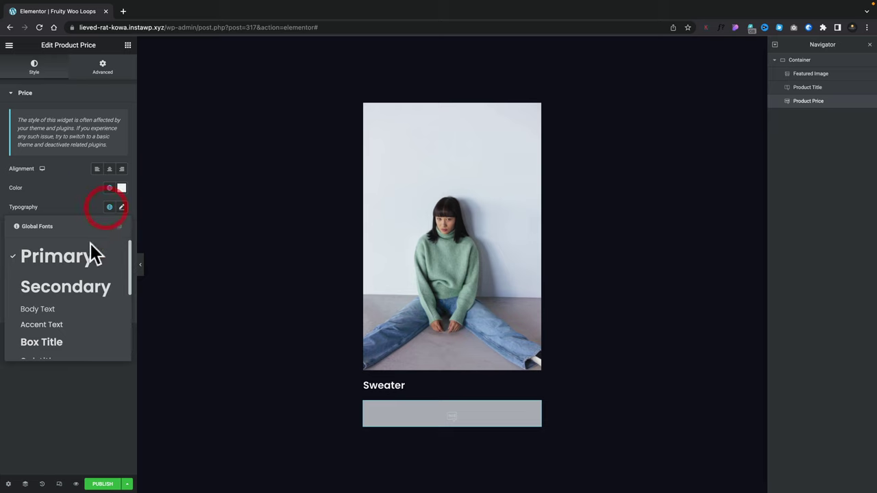
left_click(58, 326)
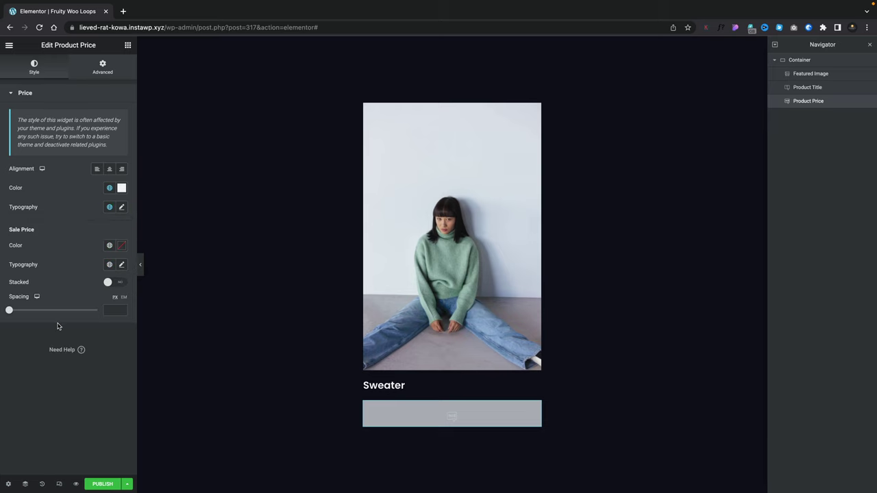
left_click(129, 46)
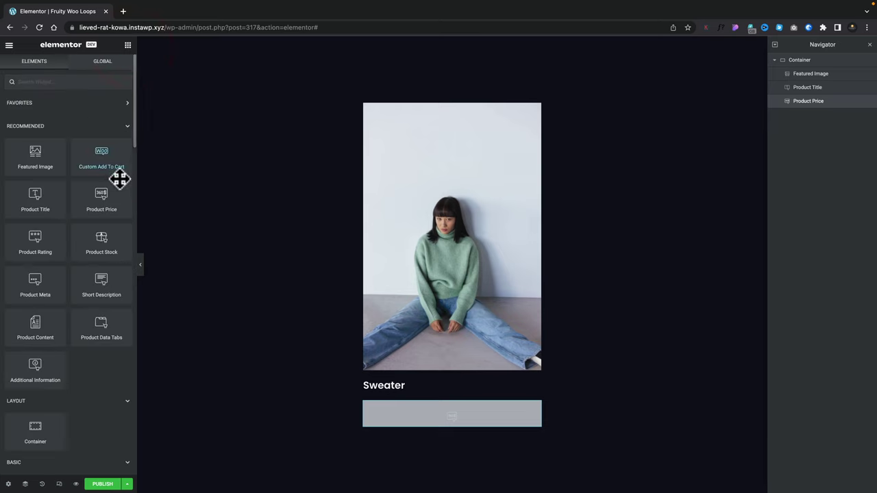
Add a Short Description below the price with white Secondary colour and Body Text font.
left_click_drag(96, 281, 422, 426)
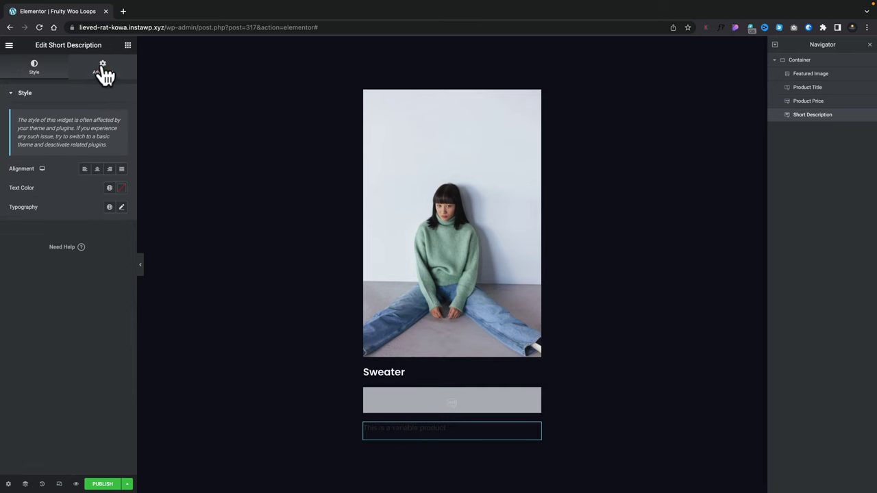
left_click(103, 69)
left_click(35, 68)
left_click(110, 188)
left_click(60, 245)
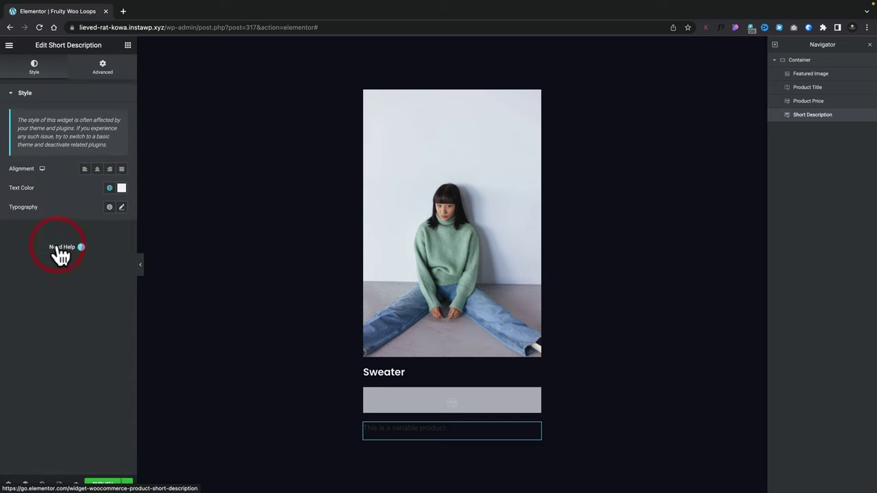
left_click(109, 207)
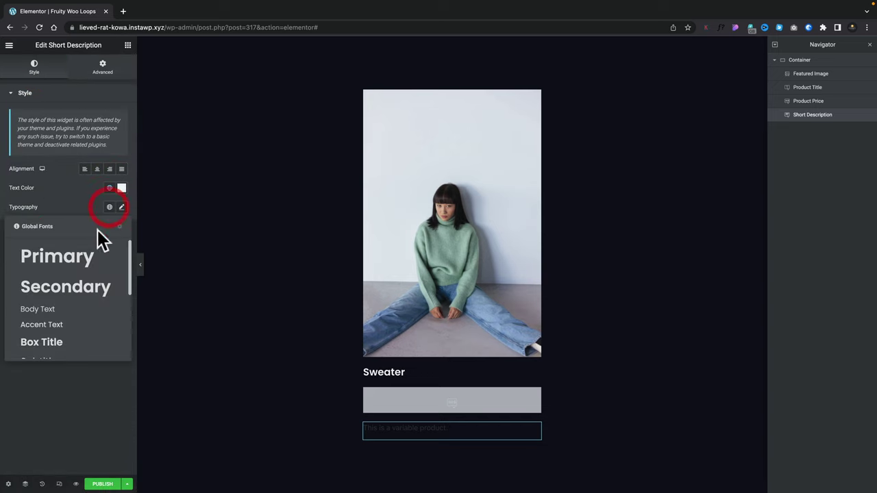
left_click(54, 312)
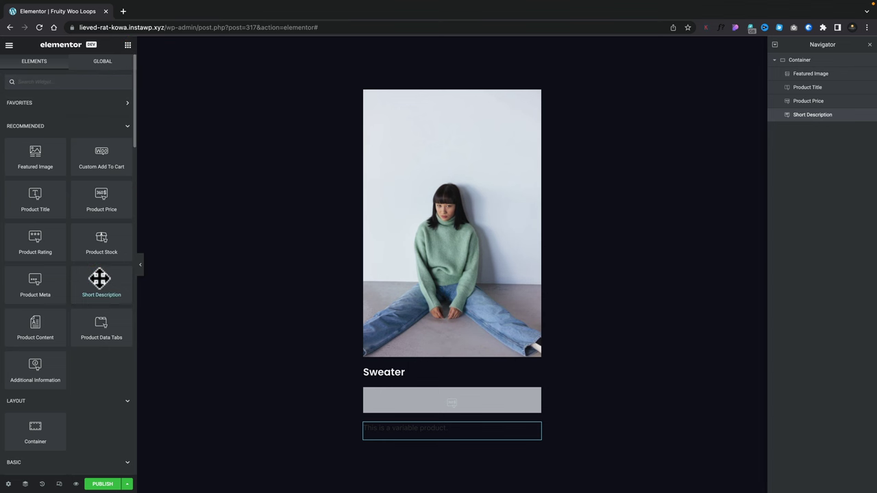
Add a Custom Add To Cart widget below the description and check its Inline layout.
left_click_drag(97, 157, 415, 434)
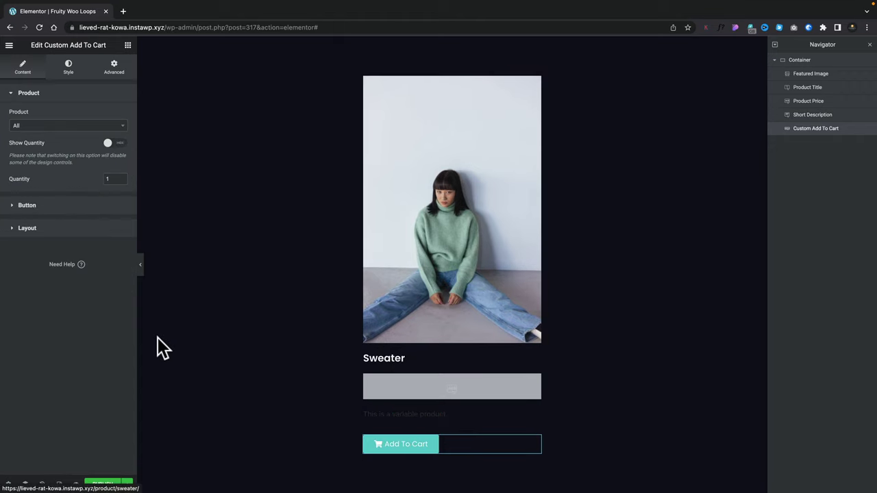
left_click(26, 206)
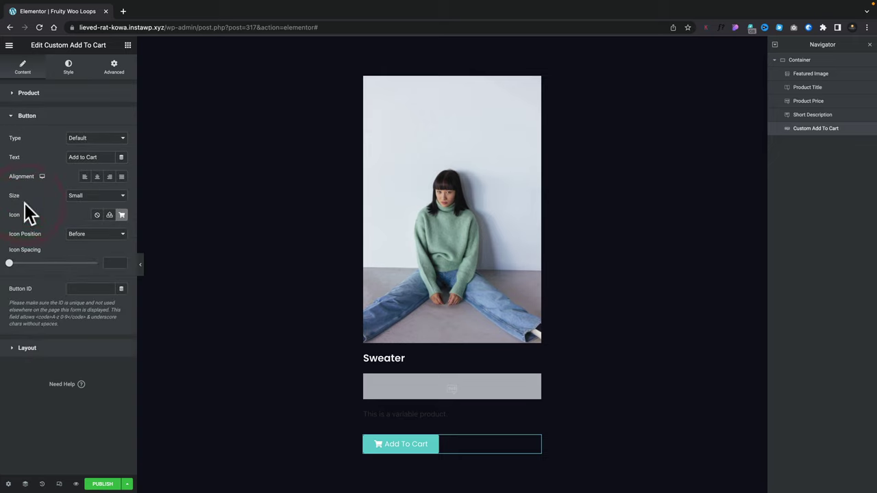
left_click(28, 348)
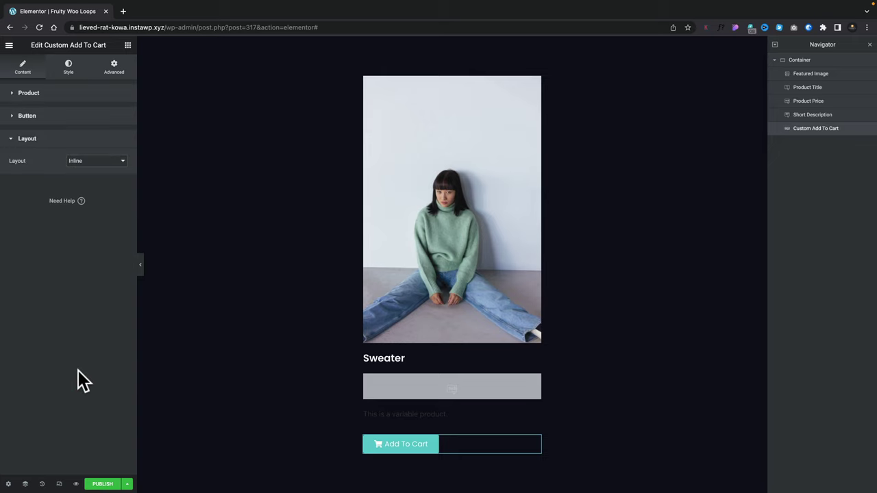
Publish the product loop item and exit the editor to the Theme Builder.
left_click(104, 485)
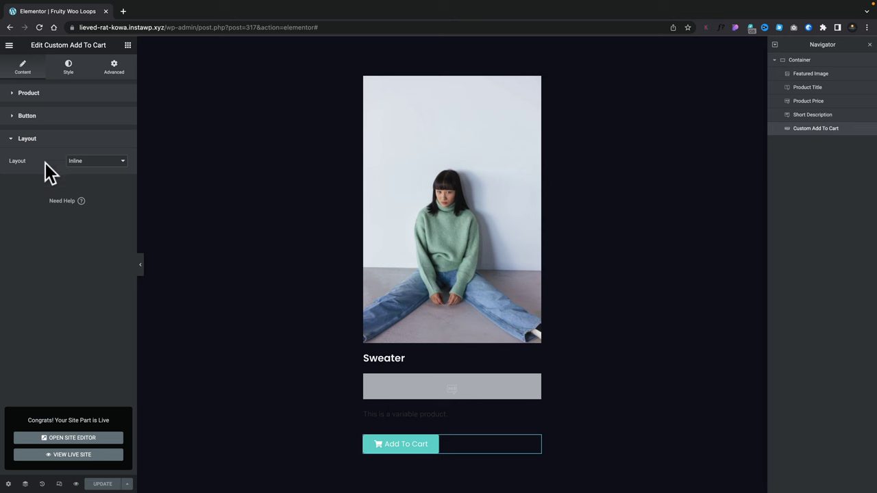
left_click(10, 47)
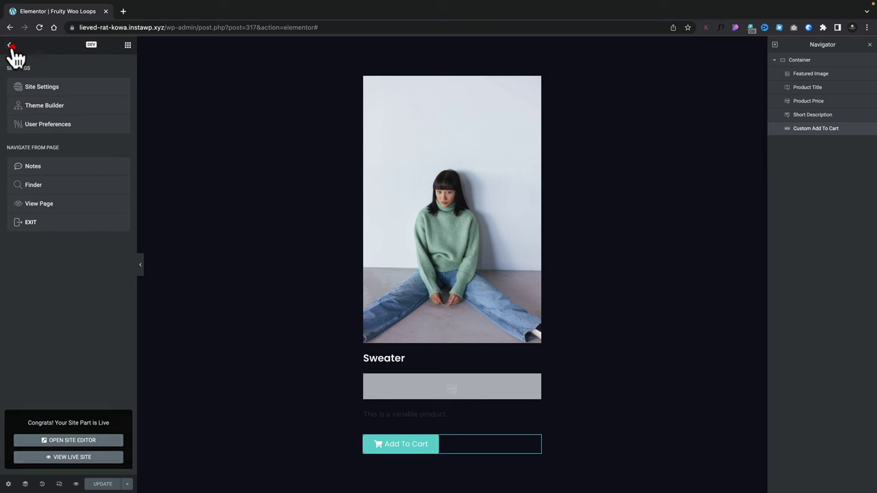
left_click(32, 222)
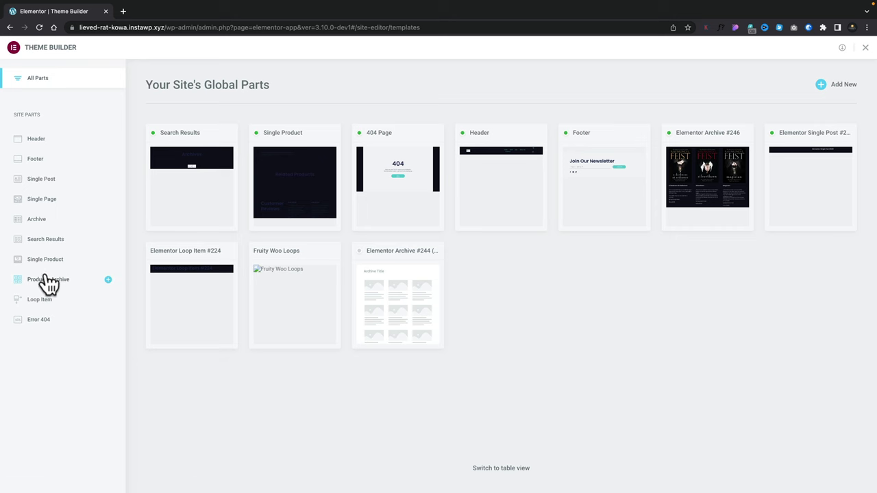
Create a new Product Archive template, skip the library, and add an Archive Title widget at the top.
left_click(108, 282)
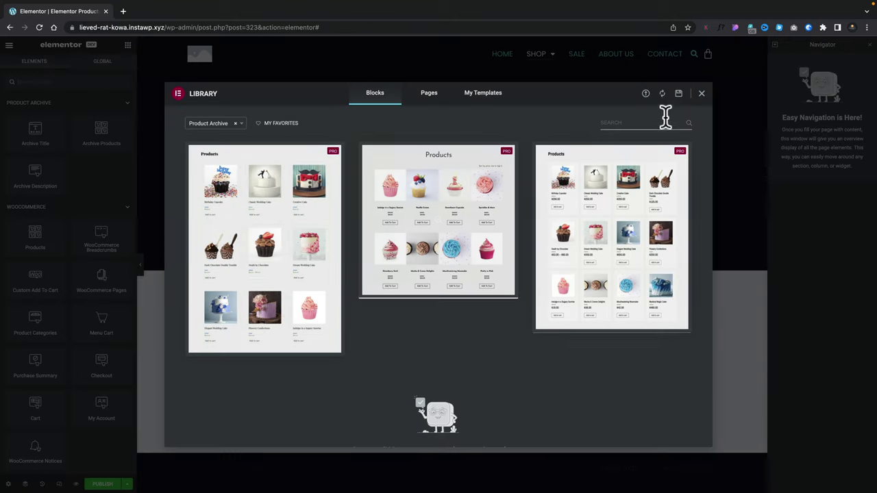
left_click(702, 95)
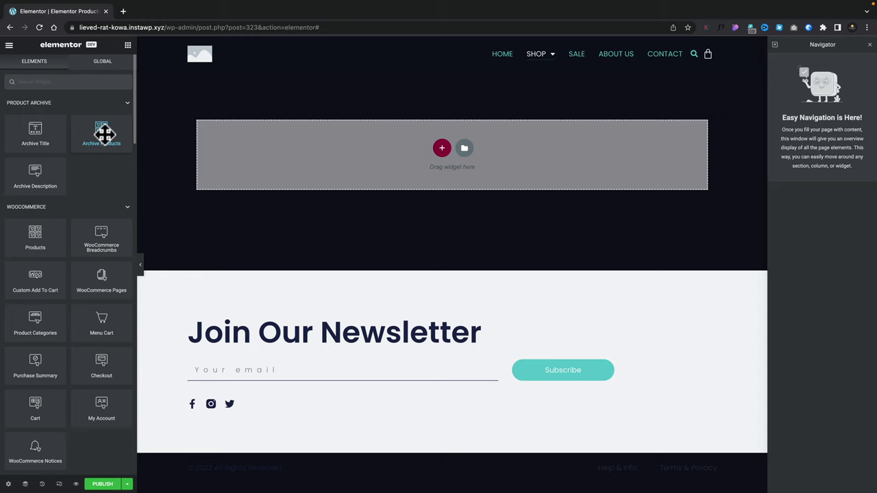
left_click_drag(39, 141, 218, 137)
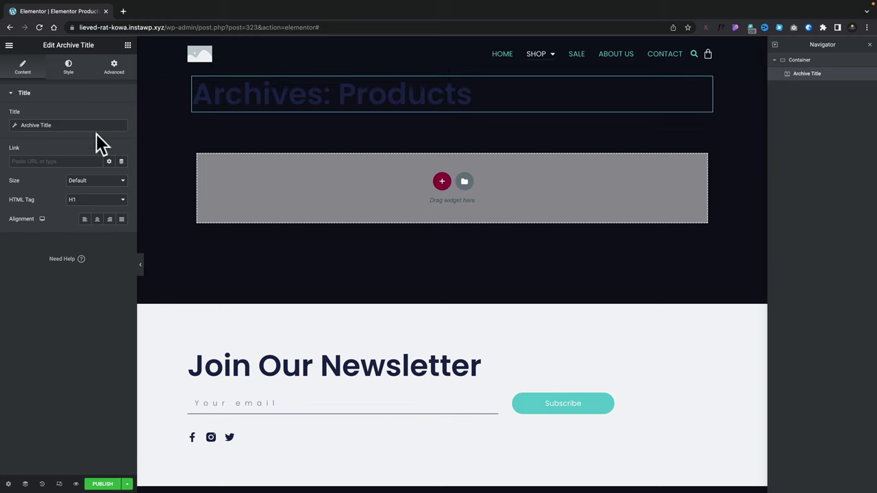
Set the Archive Title's text colour and typography to the Secondary global colour and font.
left_click(69, 66)
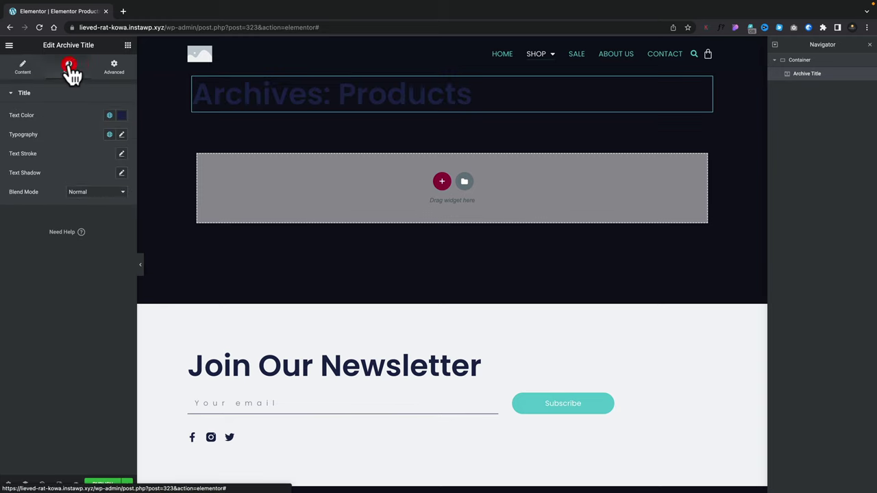
left_click(109, 115)
left_click(74, 173)
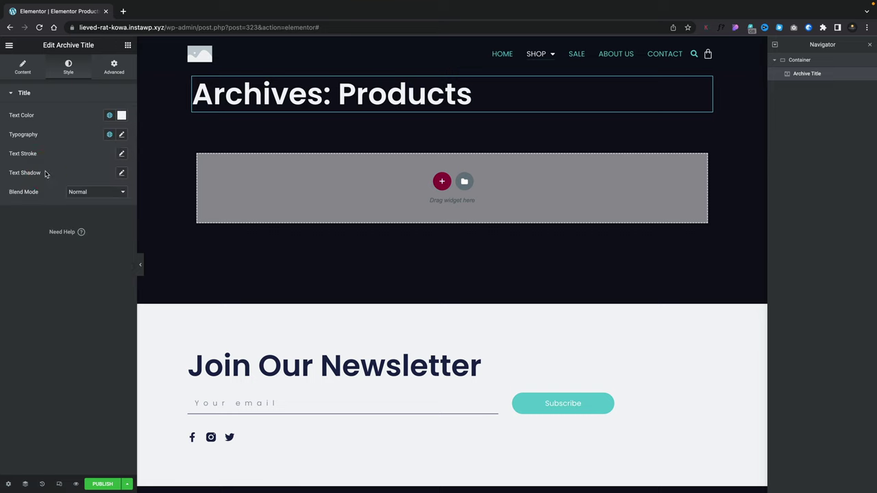
left_click(109, 135)
left_click(69, 214)
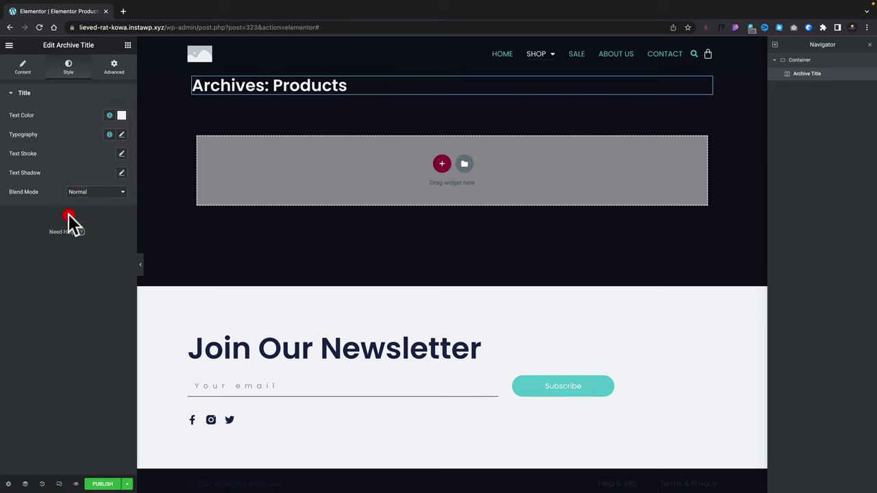
left_click(128, 45)
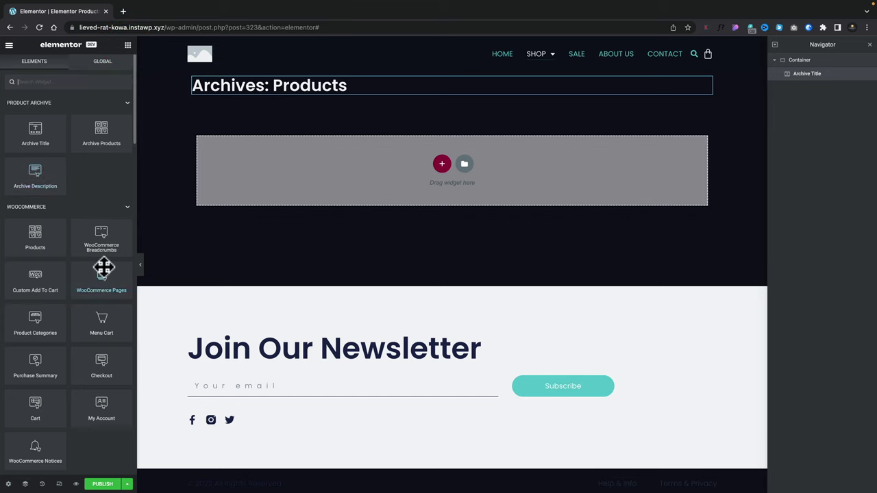
left_click_drag(96, 129, 406, 89)
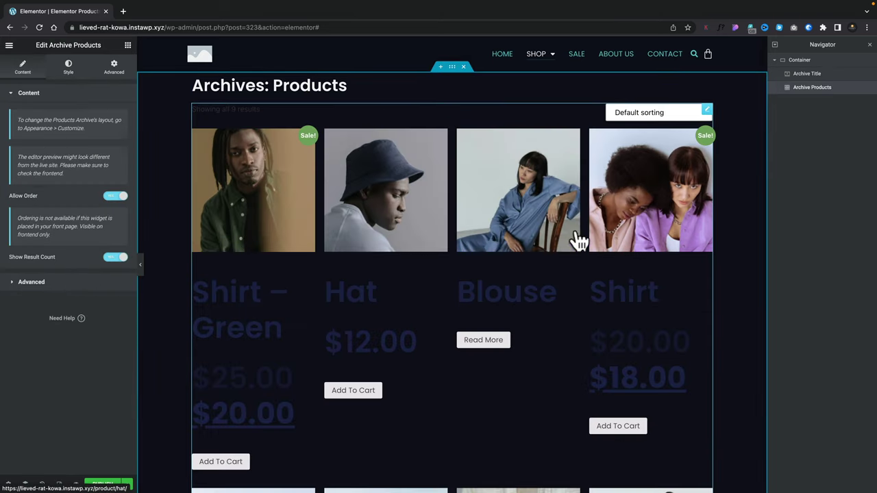
right_click(707, 112)
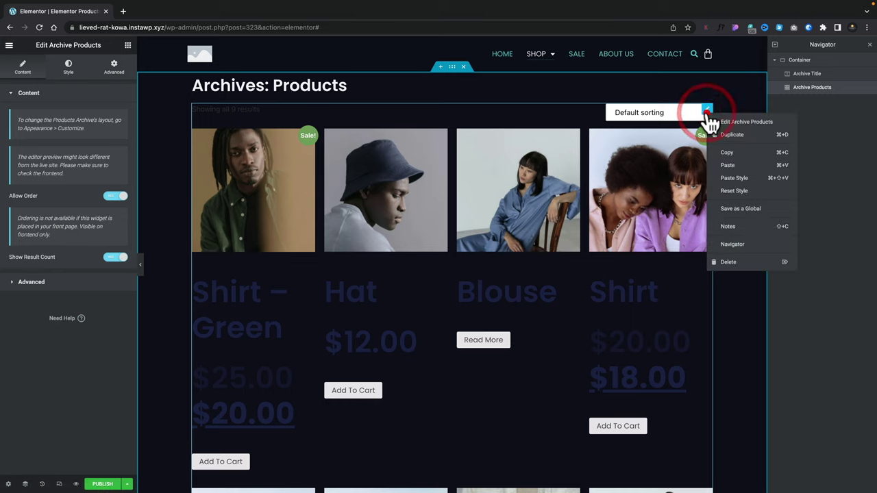
key("Delete")
scroll(76, 368, "down", 5)
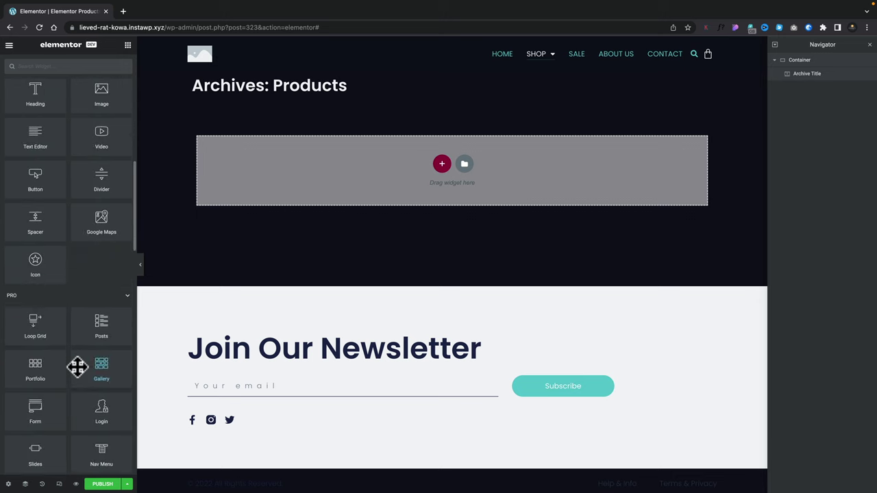
left_click_drag(32, 323, 296, 96)
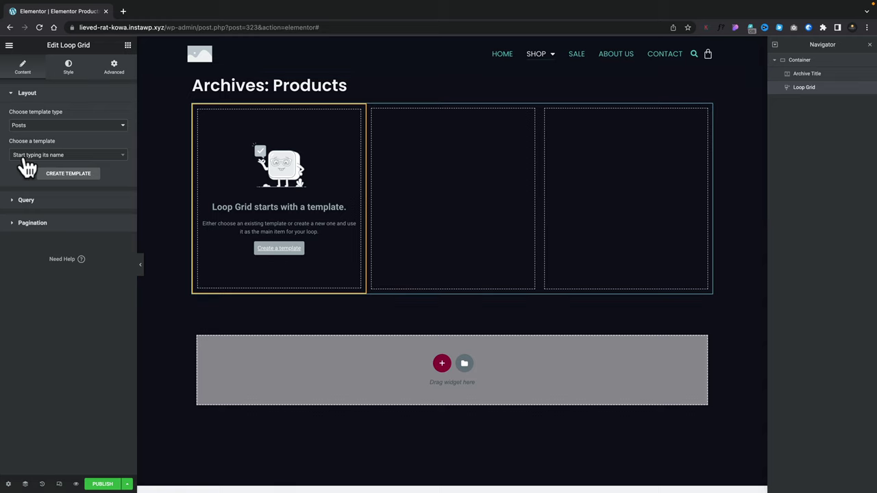
Set the Loop Grid's template type to Products and choose the Fruity Woo Loops template.
left_click(84, 126)
left_click(74, 135)
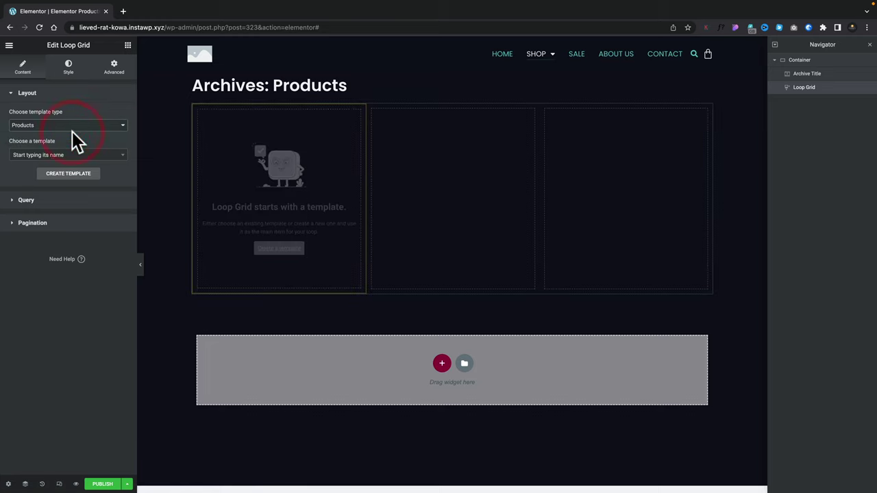
left_click(82, 157)
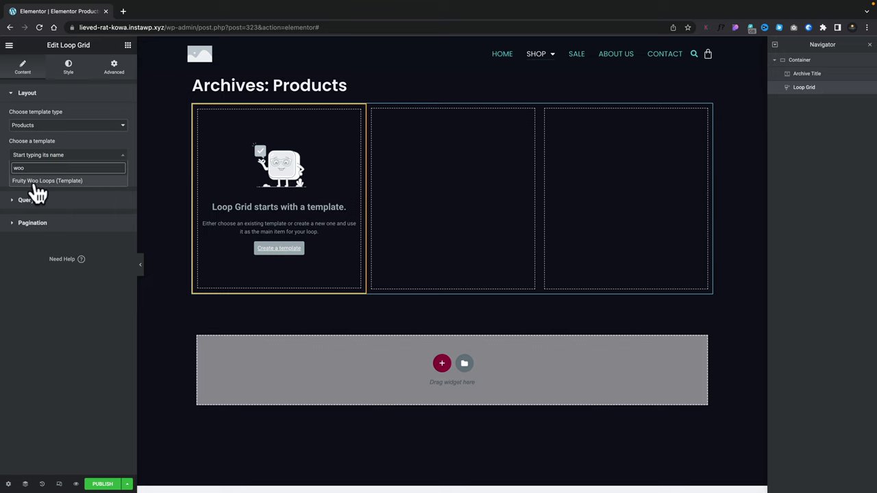
left_click(35, 183)
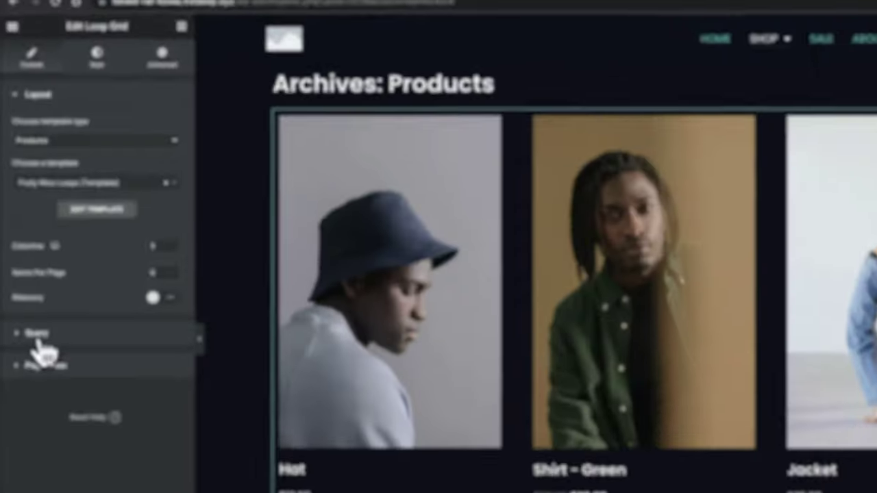
Set the Loop Grid's query source to Current Query and its pagination to Numbers + Previous/Next.
left_click(37, 336)
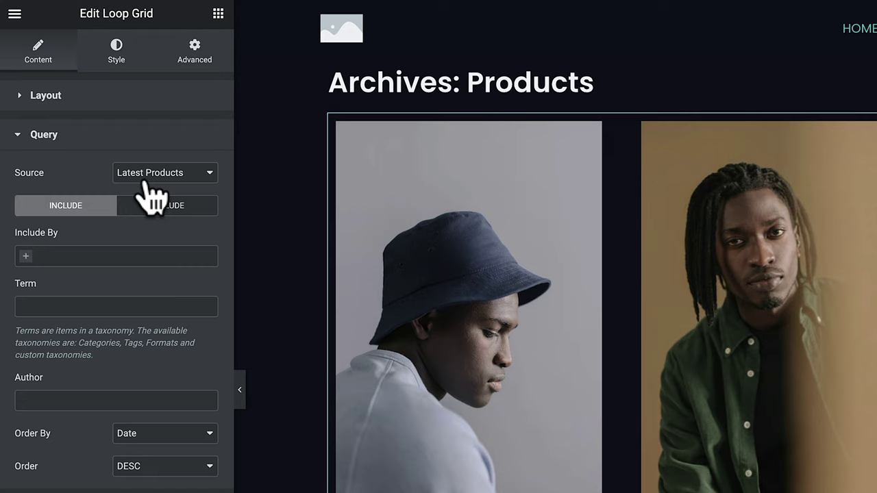
left_click(146, 177)
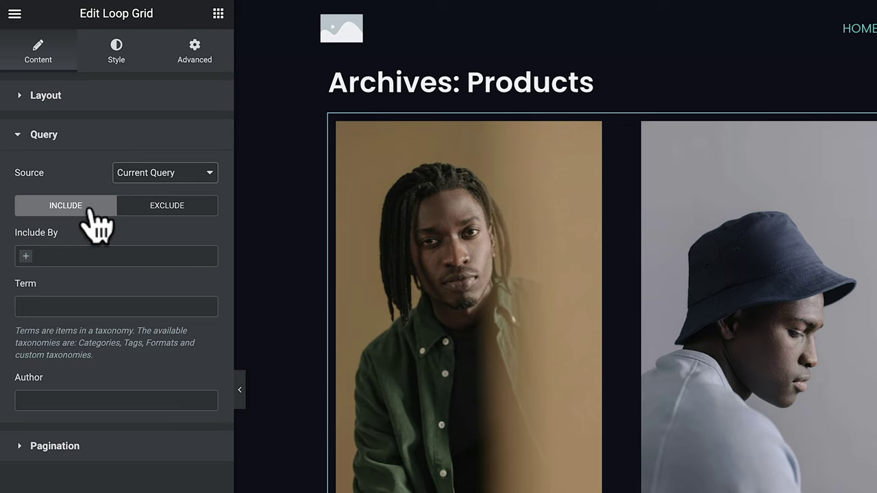
left_click(80, 446)
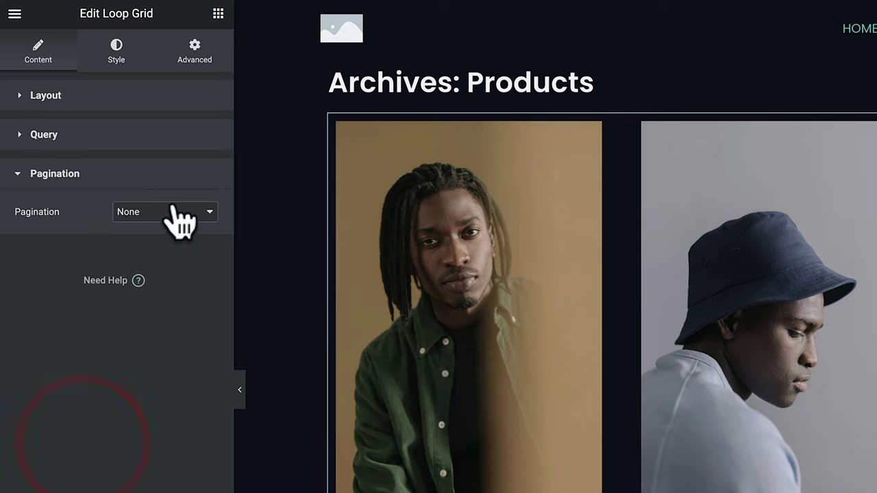
left_click(180, 216)
left_click(168, 261)
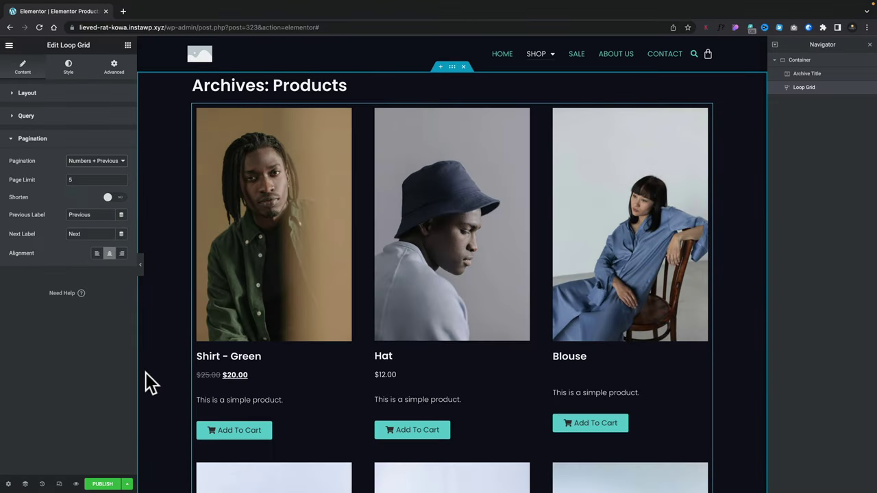
Publish the template with an Include condition for All Product Archives.
left_click(103, 485)
left_click(455, 296)
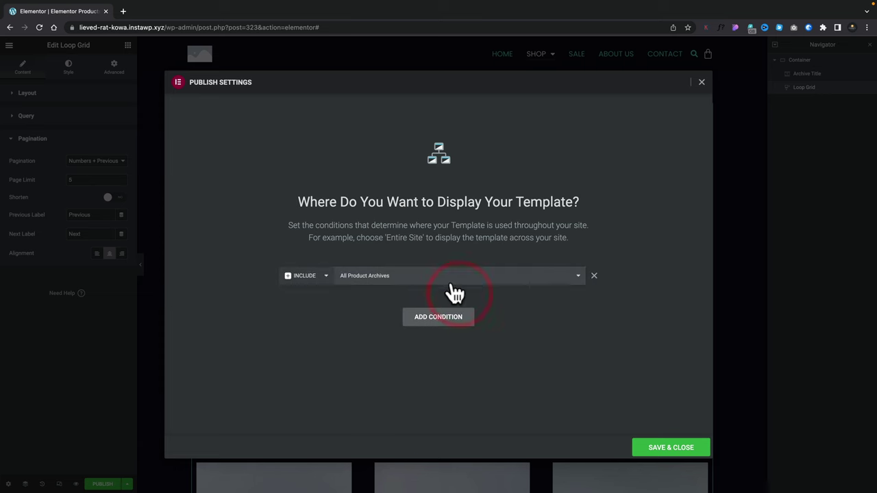
left_click(655, 449)
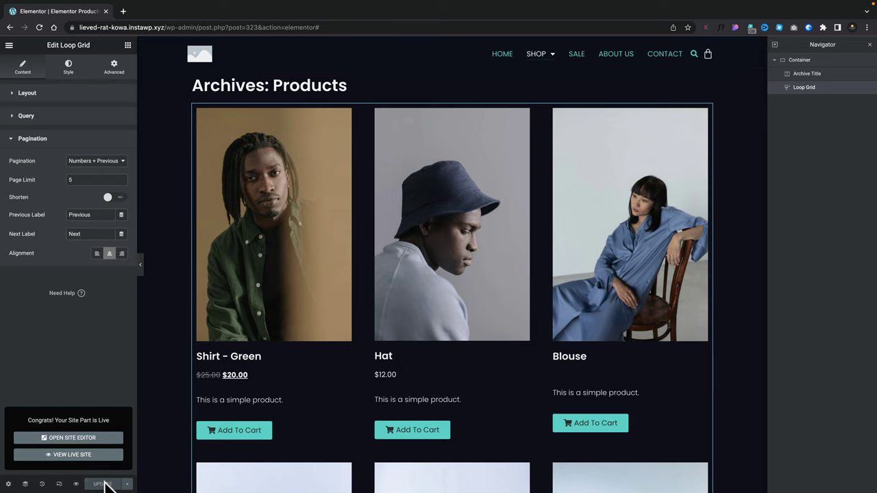
Preview the product archive template in a new tab.
mouse_move(76, 484)
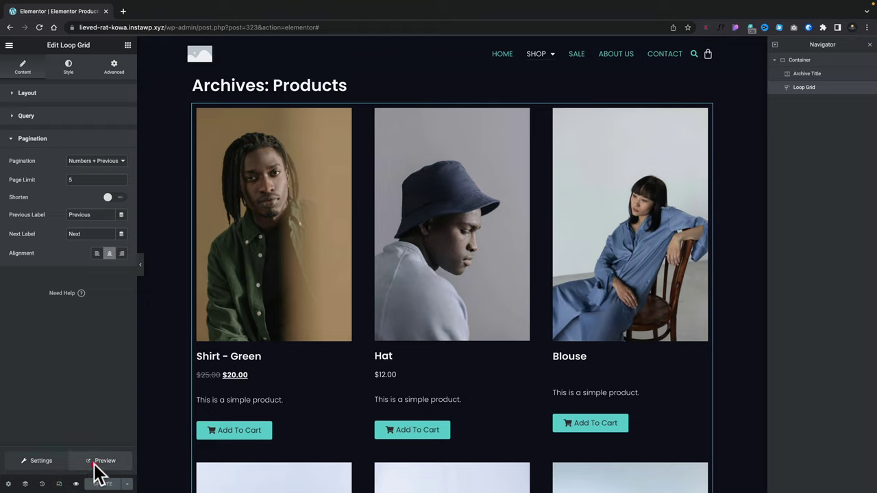
left_click(95, 471)
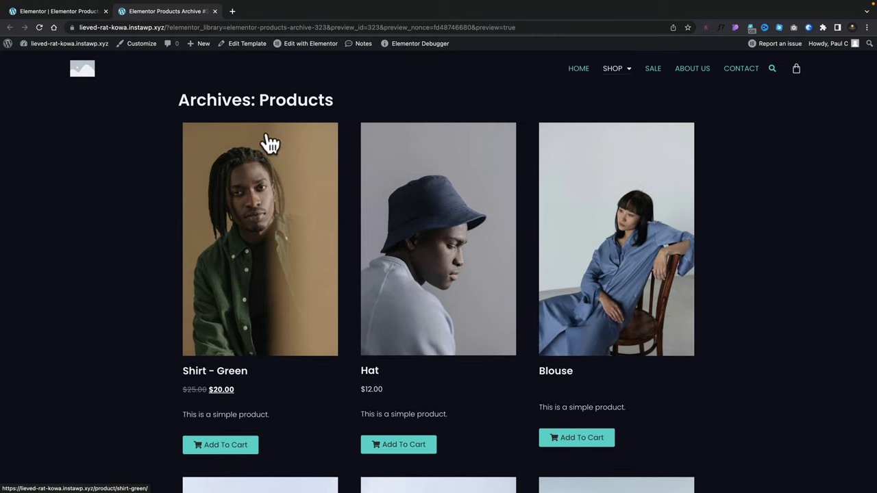
scroll(404, 355, "down", 10)
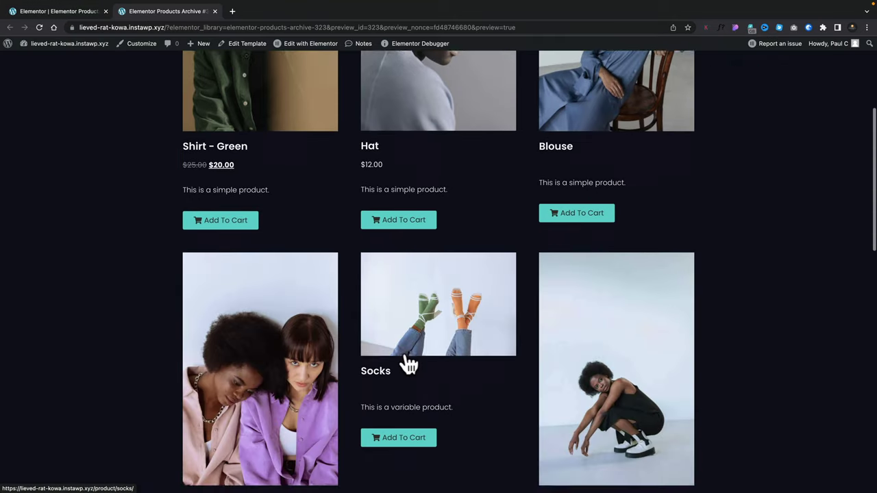
scroll(406, 355, "up", 10)
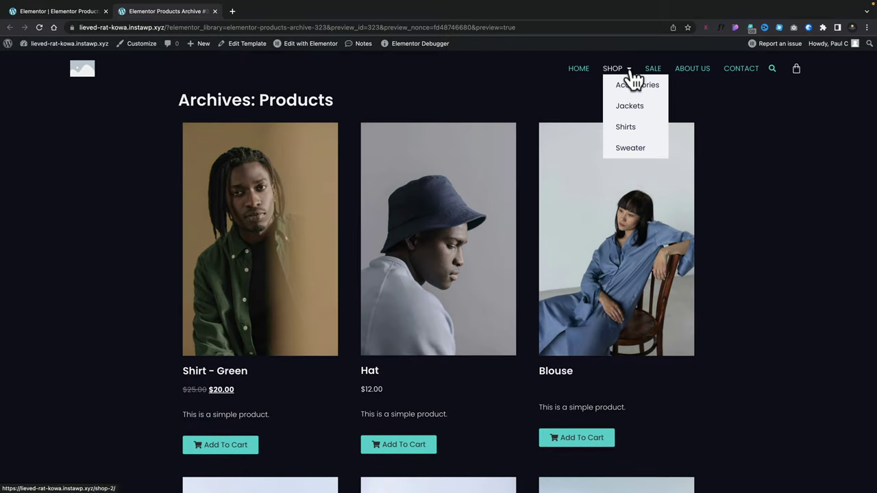
Browse the Accessories and Sweater category pages, then return to the main Shop page.
left_click(634, 87)
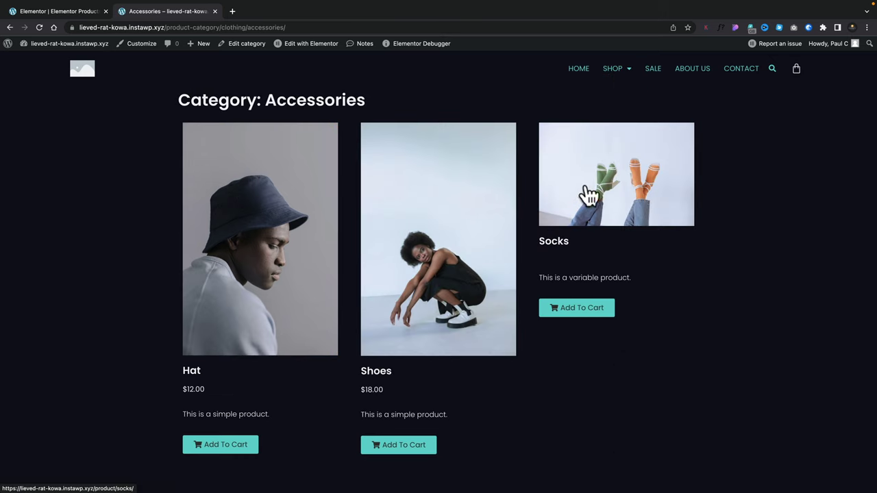
mouse_move(624, 72)
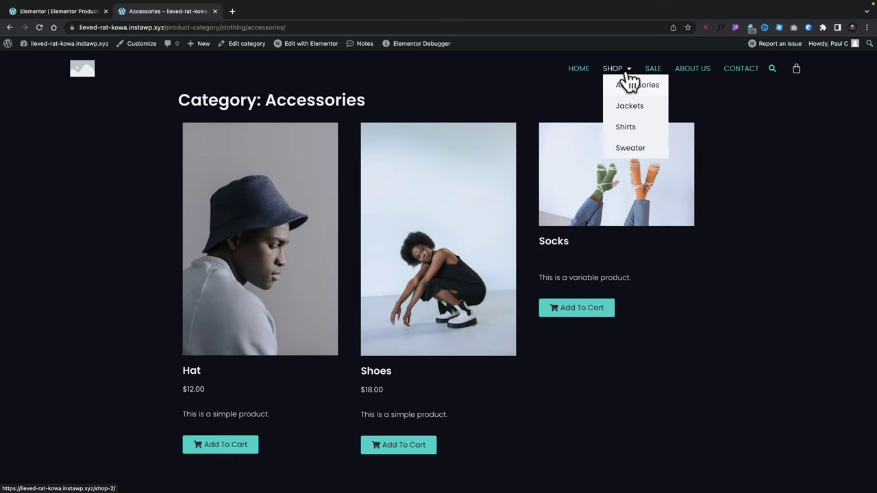
left_click(626, 147)
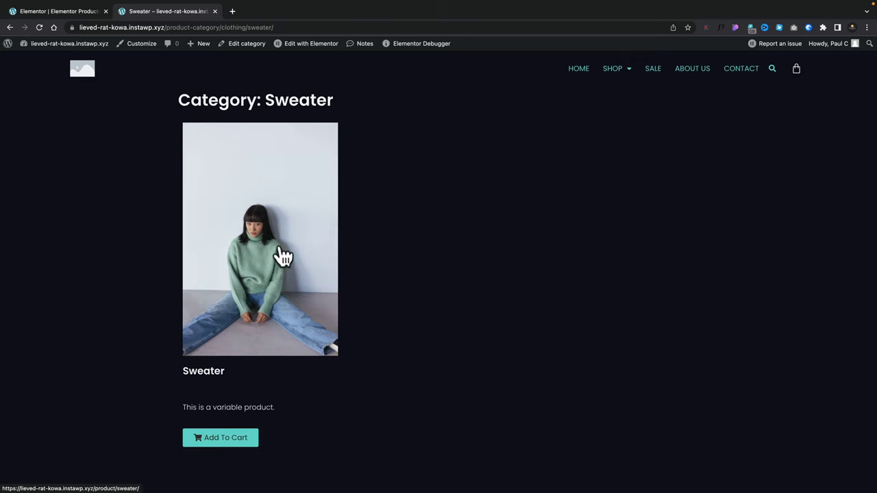
left_click(616, 76)
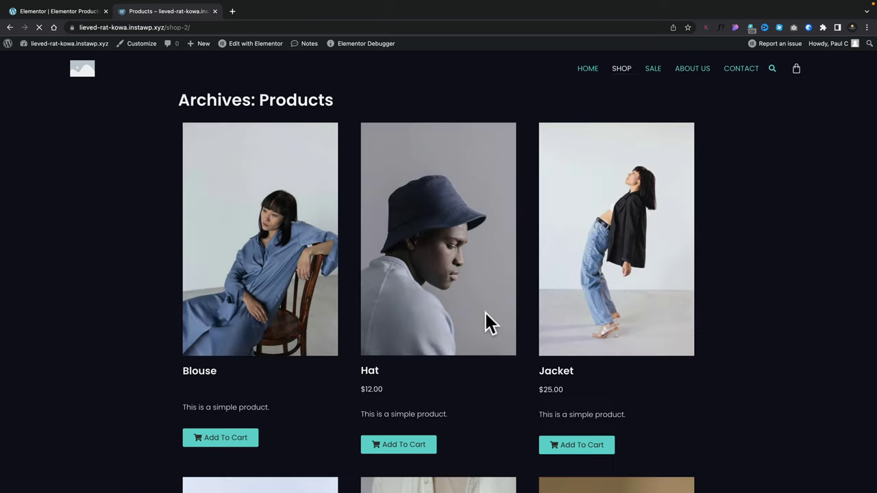
scroll(485, 313, "down", 2)
scroll(485, 319, "down", 1)
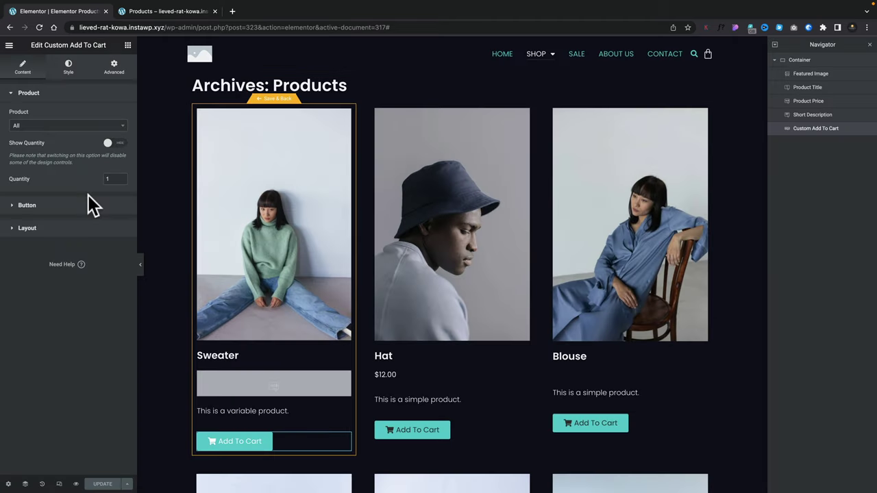
Enable Show Quantity on the Custom Add To Cart widget, preview with Hat, and check the archive.
left_click(120, 144)
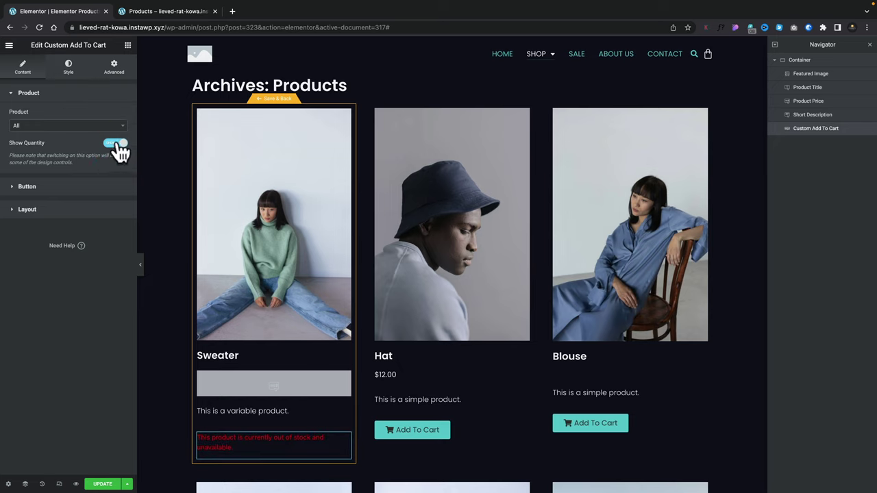
left_click(101, 126)
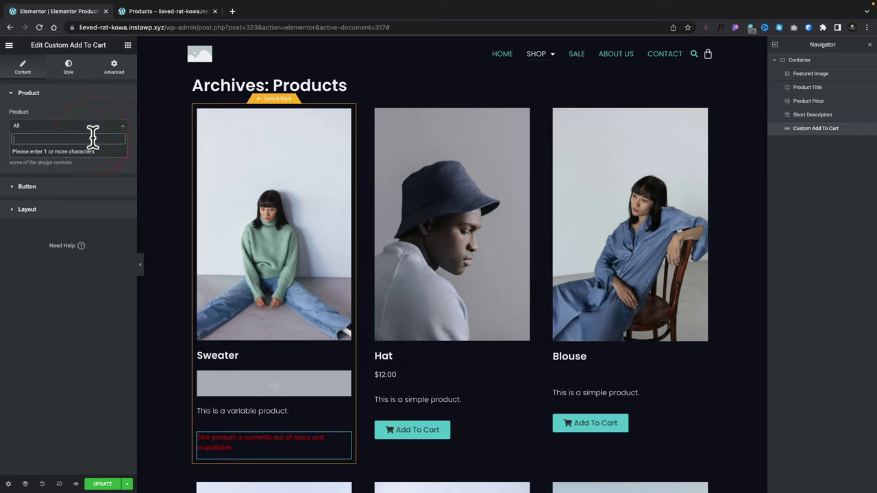
key("Return")
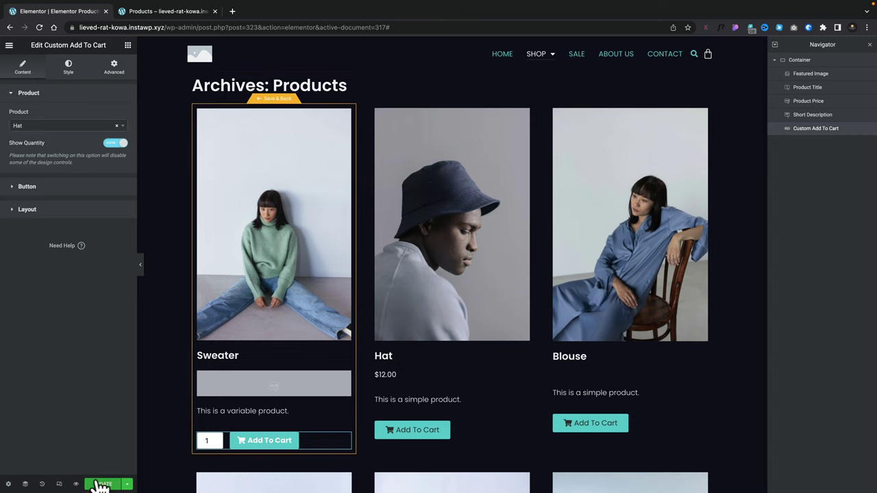
left_click(167, 12)
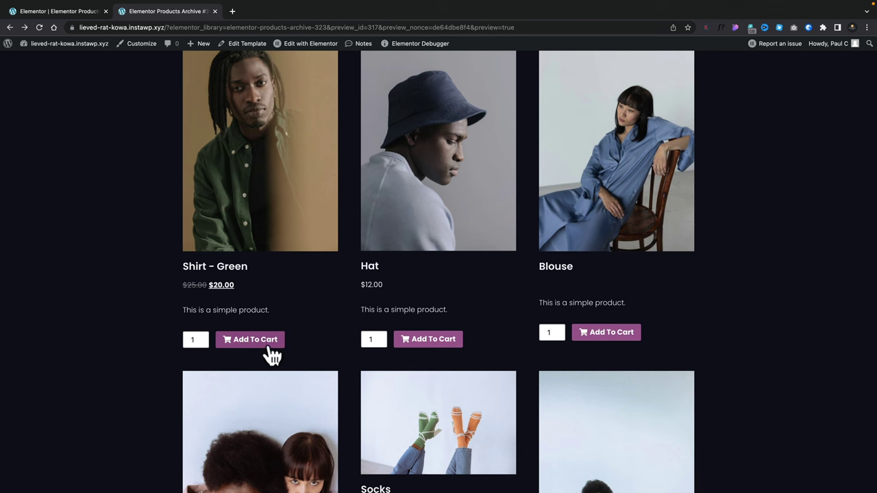
Give the Add To Cart button a dark global hover background colour and update the loop item.
left_click(83, 12)
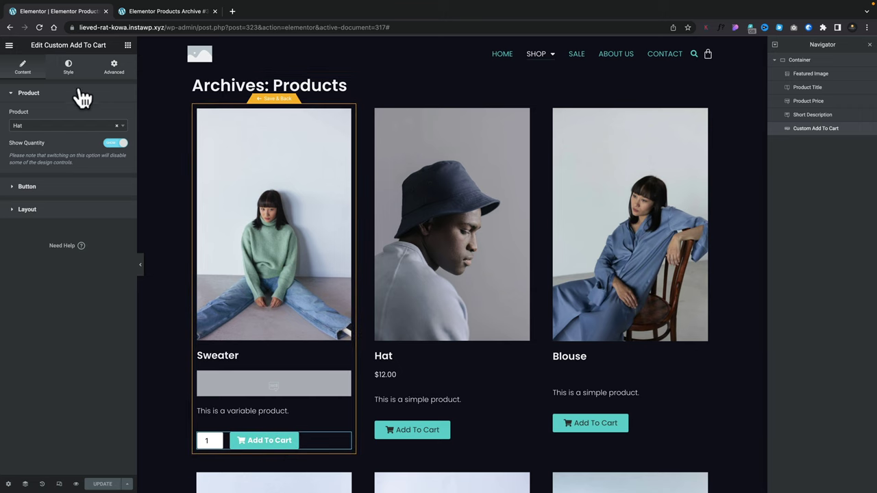
left_click(70, 68)
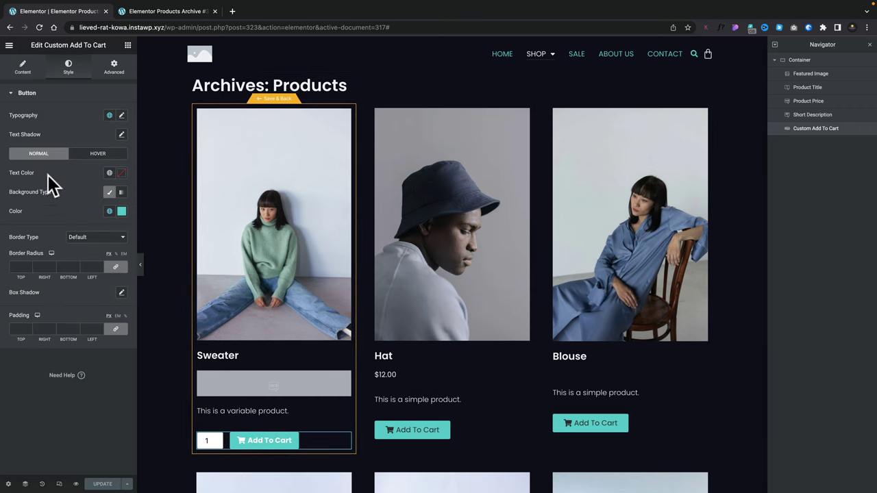
left_click(96, 154)
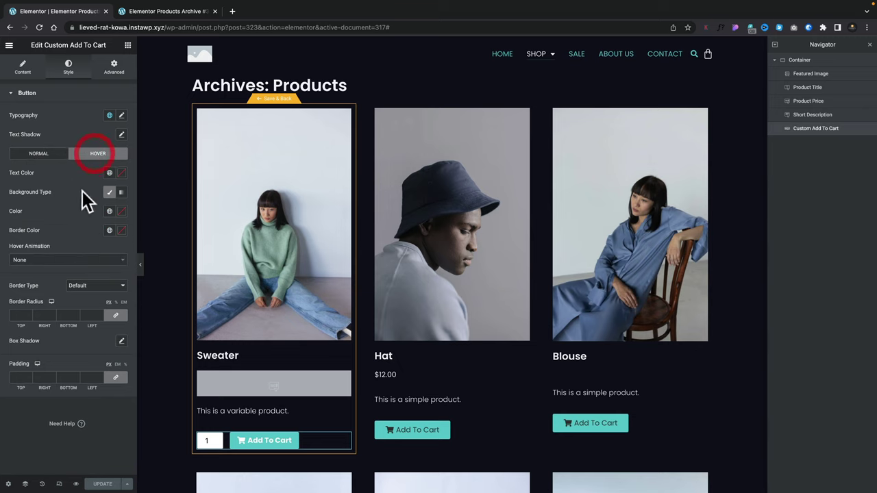
left_click(109, 212)
left_click(53, 288)
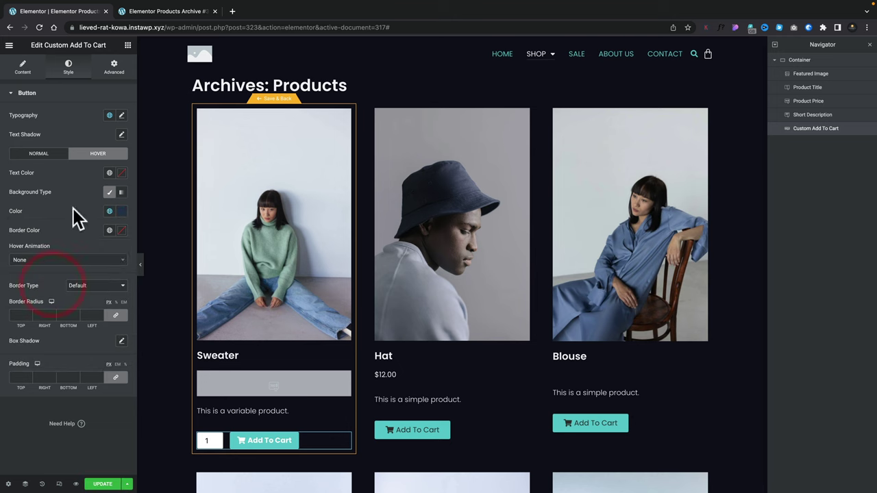
left_click(92, 483)
Reload the archive preview to check the new hover colour.
left_click(165, 11)
left_click(32, 28)
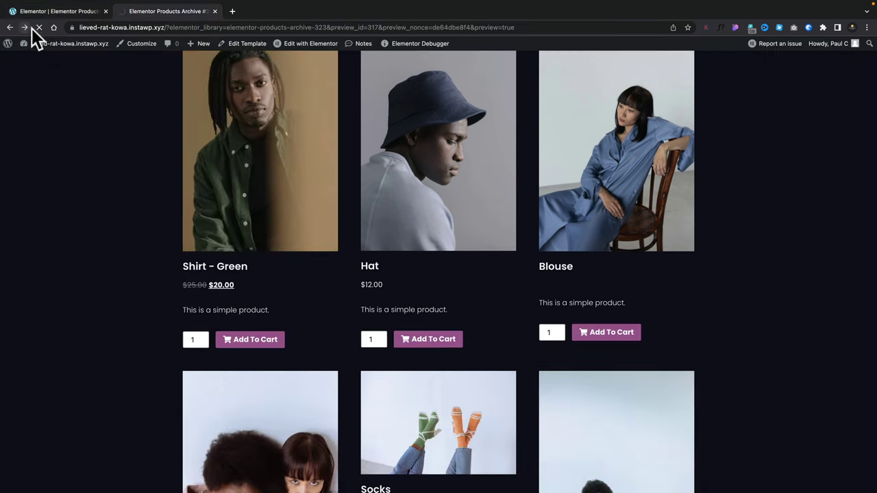
scroll(137, 342, "down", 2)
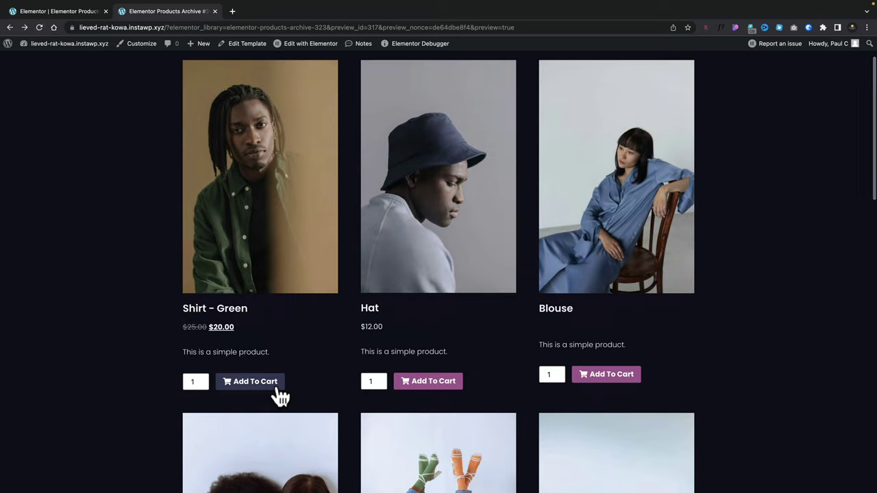